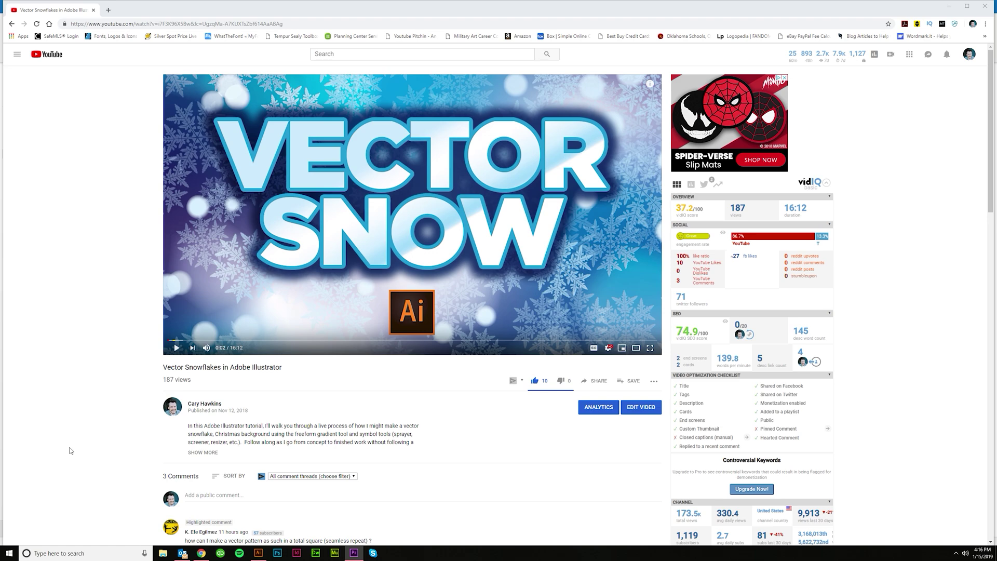
Step: Read the highlighted comment under the video about making a seamless vector pattern, and switch to Adobe Illustrator
scroll(87, 453, down, 2)
scroll(87, 454, up, 1)
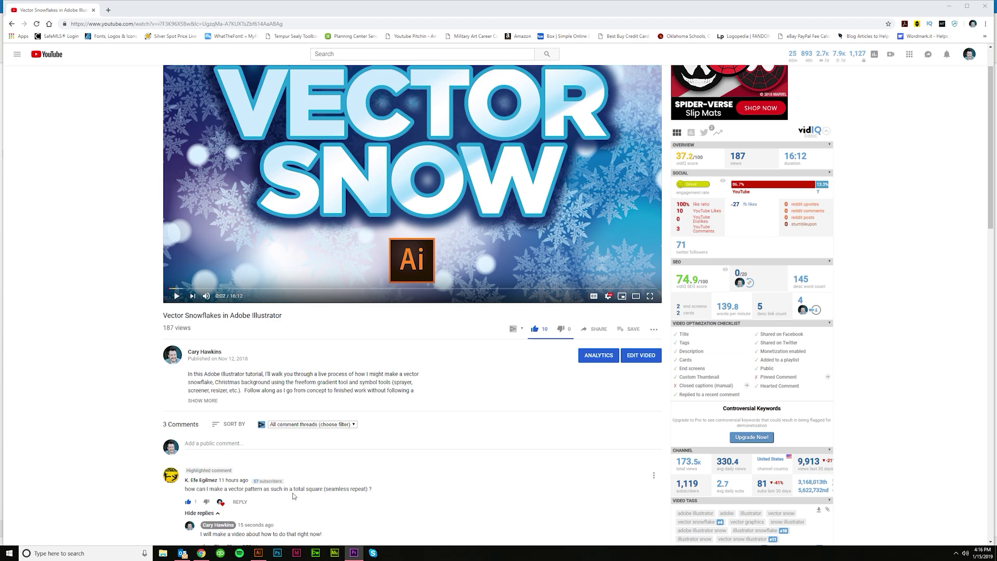
scroll(294, 496, up, 1)
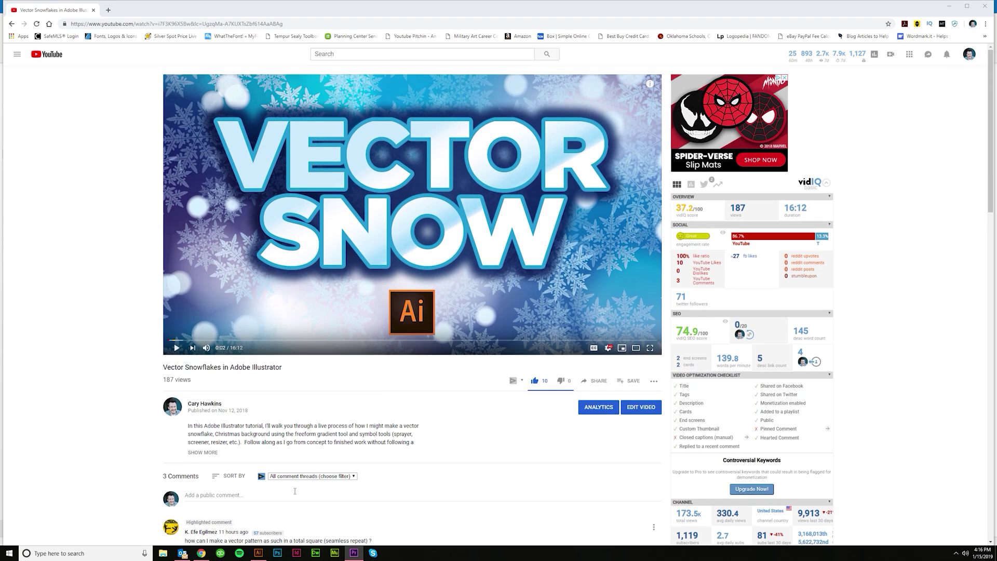
click(257, 554)
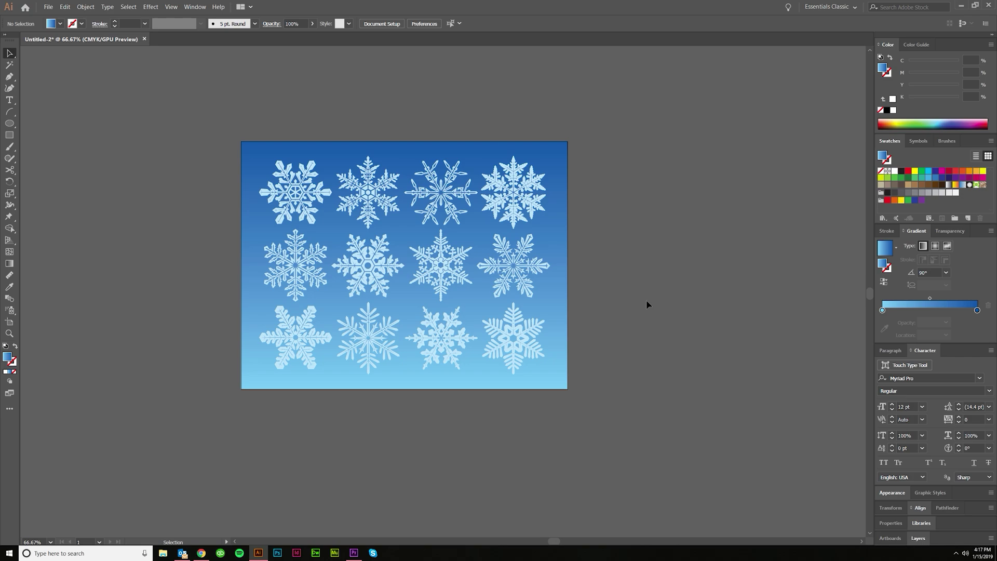
drag(621, 400, 250, 136)
click(644, 372)
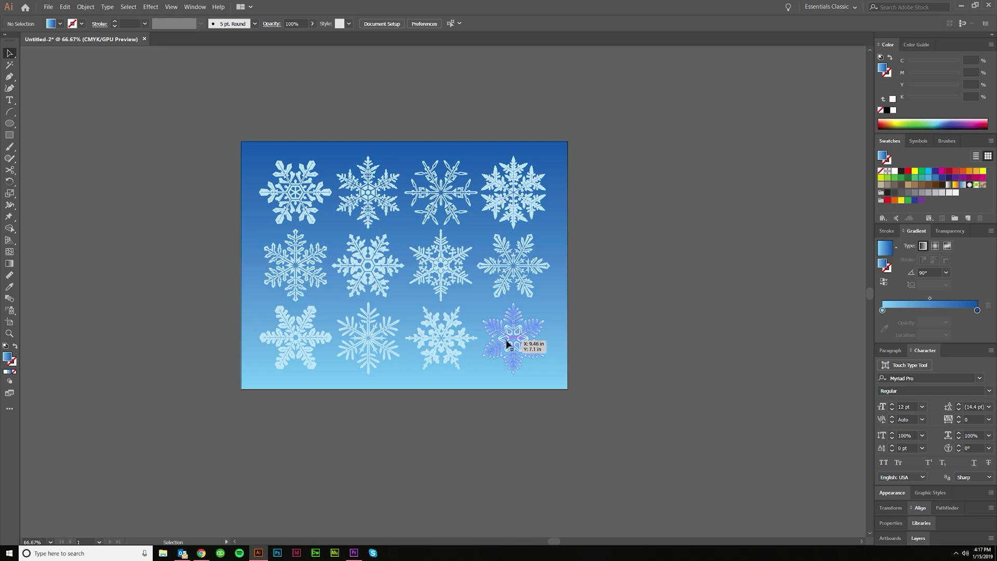
drag(540, 359, 704, 350)
key(ctrl+z)
drag(518, 334, 524, 405)
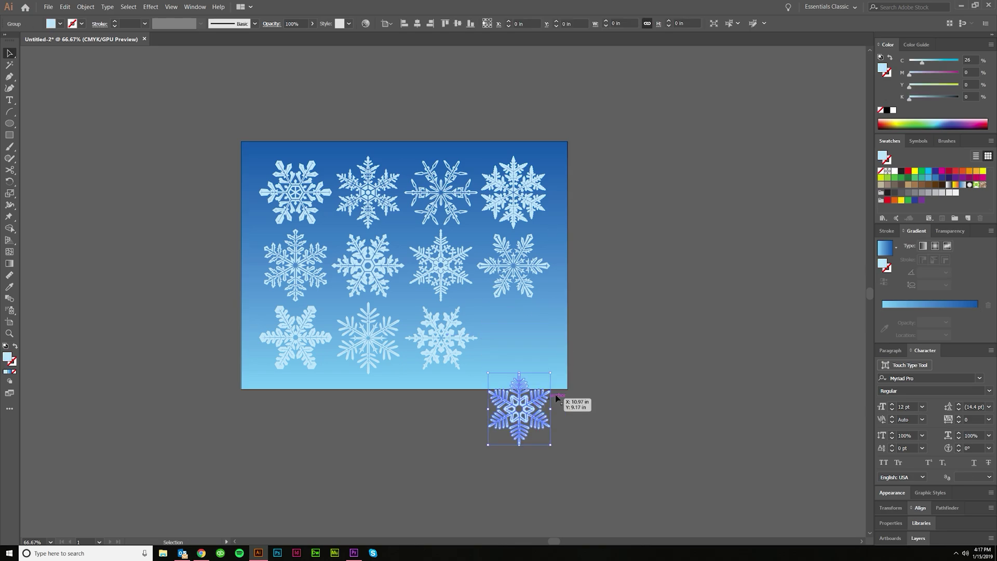
key(ctrl+z)
click(304, 137)
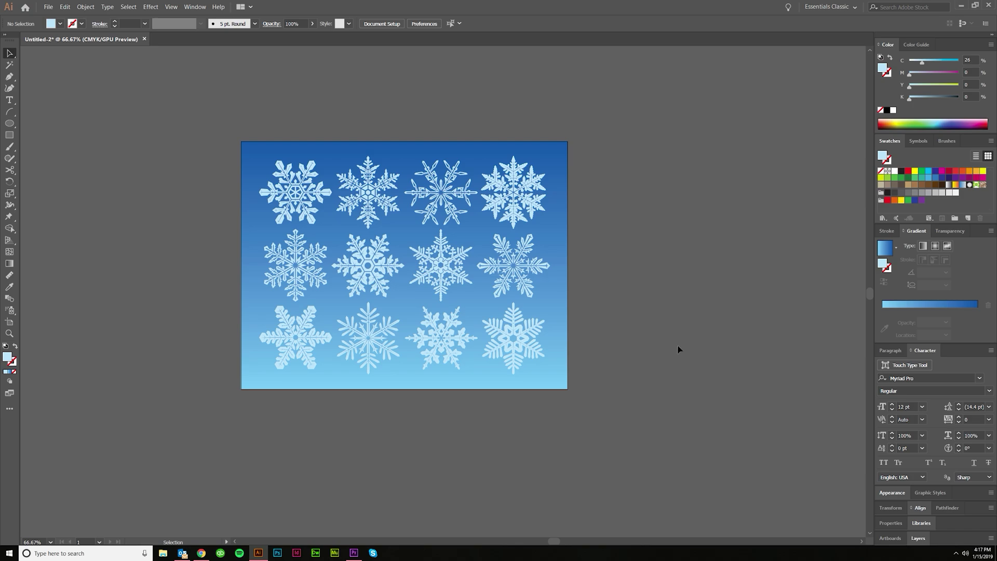
Step: Create a pattern swatch from all the snowflakes and the gradient background, and open that swatch for pattern editing
drag(647, 399, 193, 107)
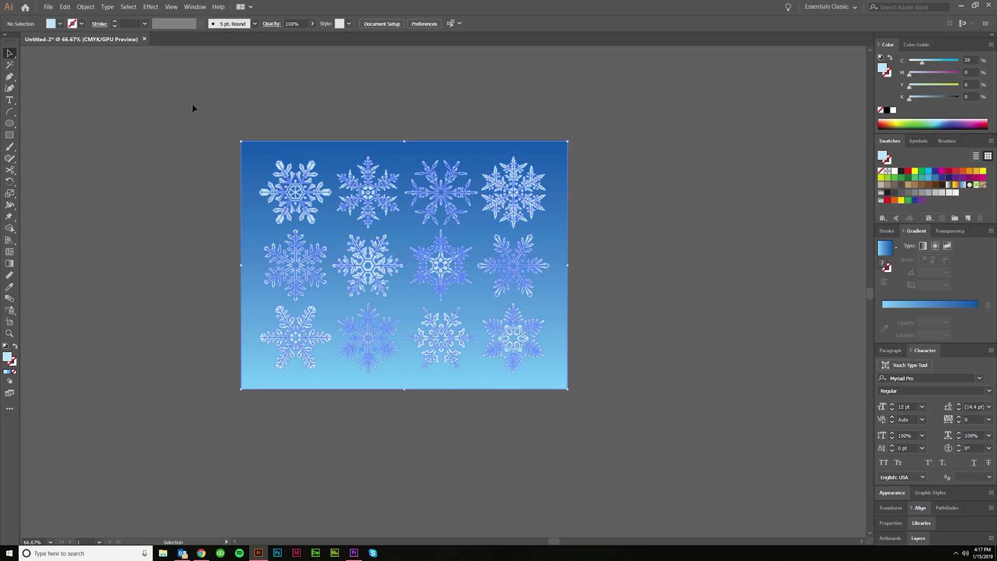
drag(250, 172, 981, 202)
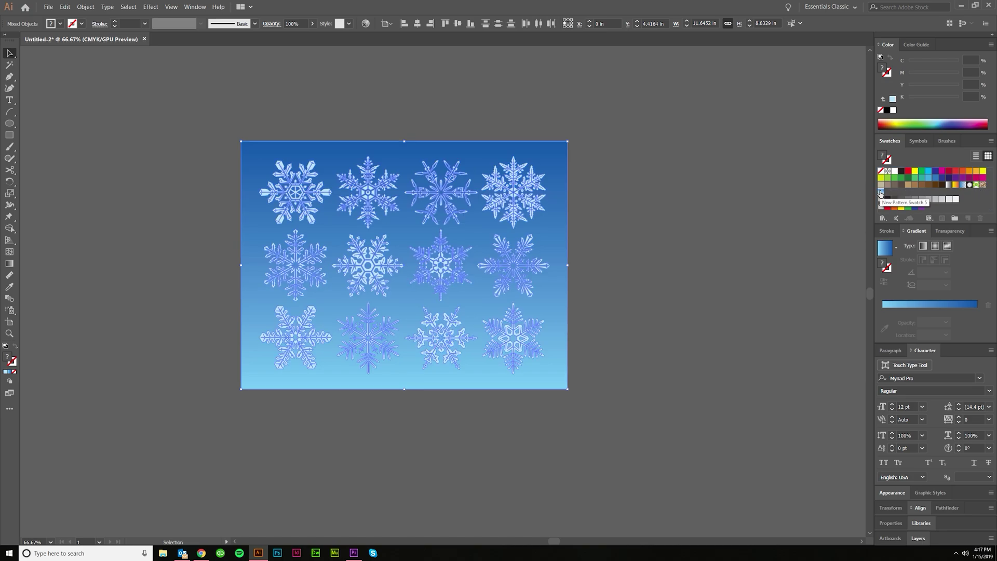
double_click(881, 193)
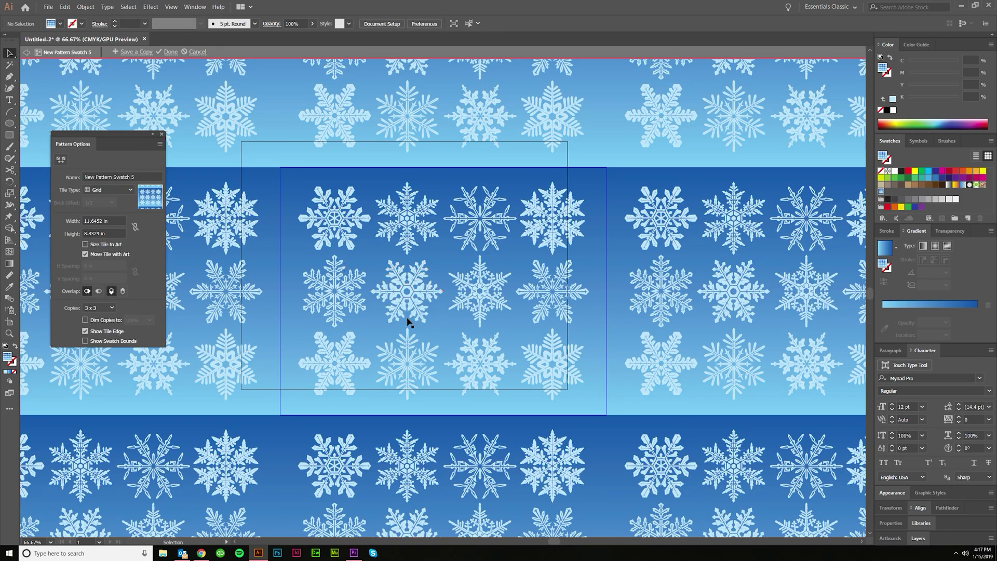
Step: Try the Brick by Row, Brick by Column and Hex by Column tile types on the pattern, and return to Grid
click(107, 190)
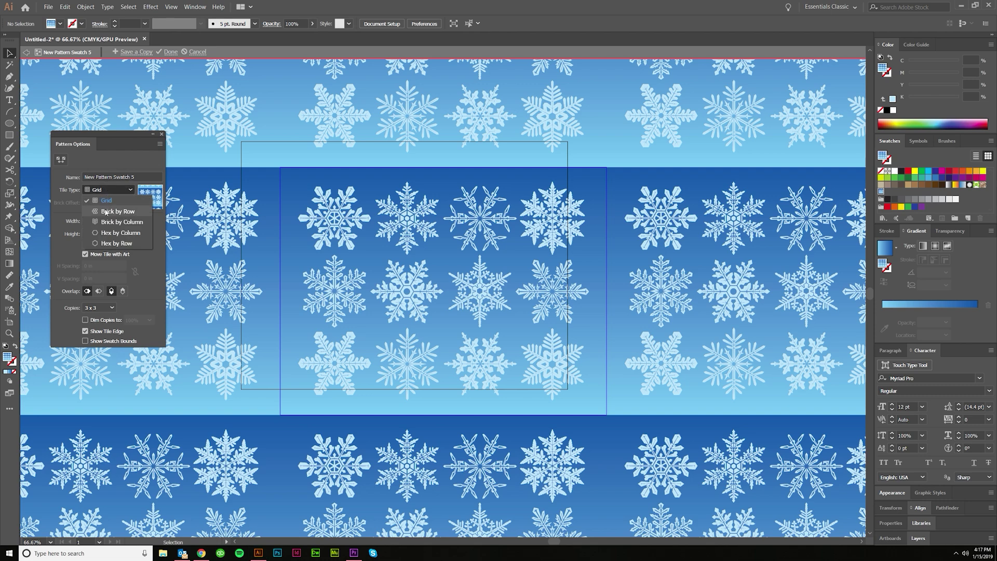
click(106, 210)
click(110, 190)
click(106, 221)
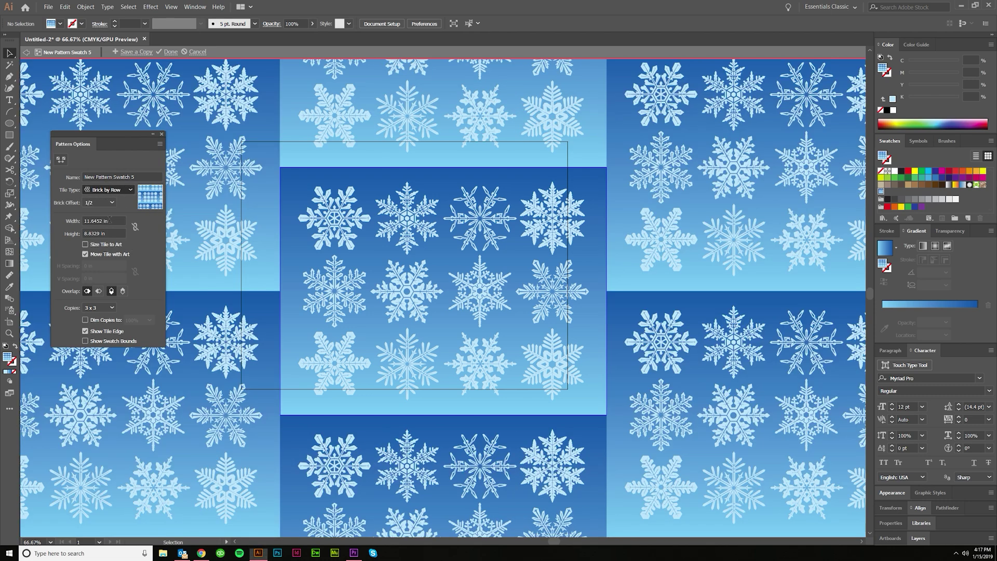
key(ctrl+minus)
key(ctrl+minus)
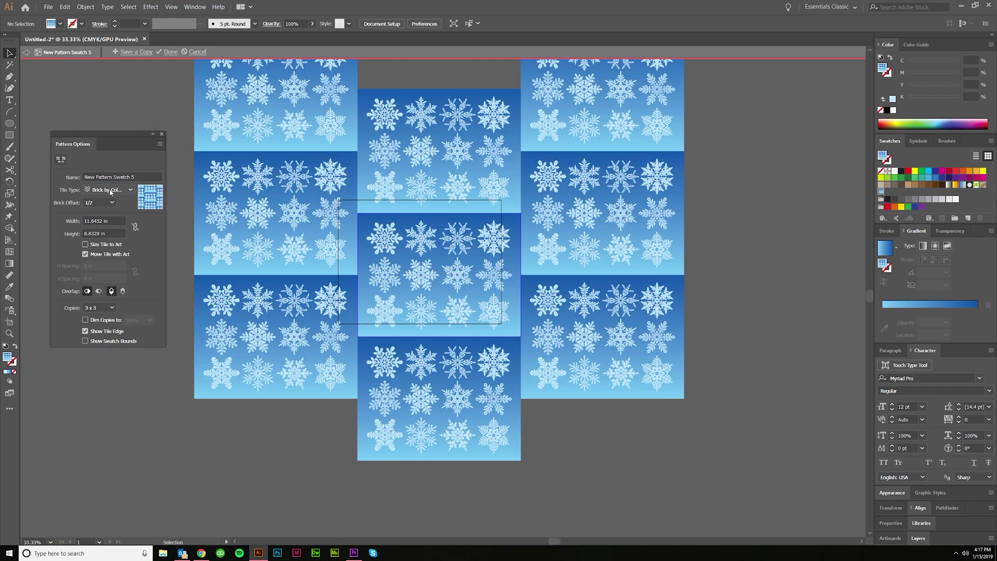
click(110, 190)
click(113, 211)
click(110, 190)
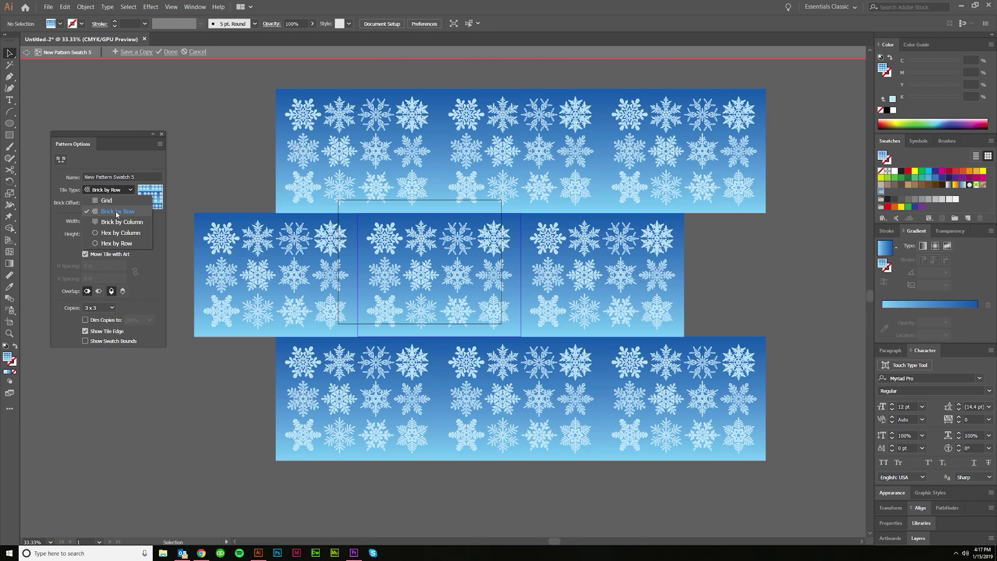
click(120, 232)
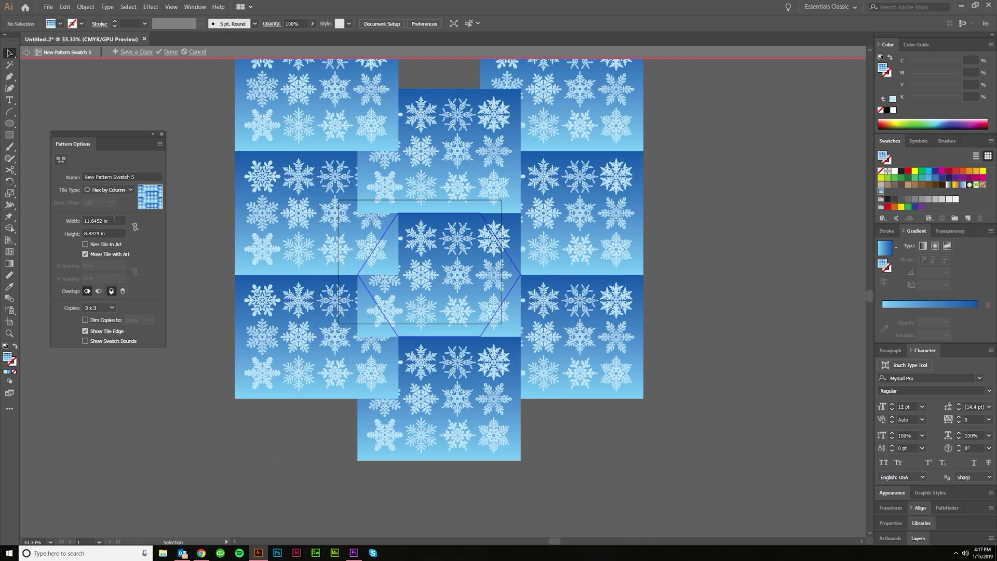
click(111, 190)
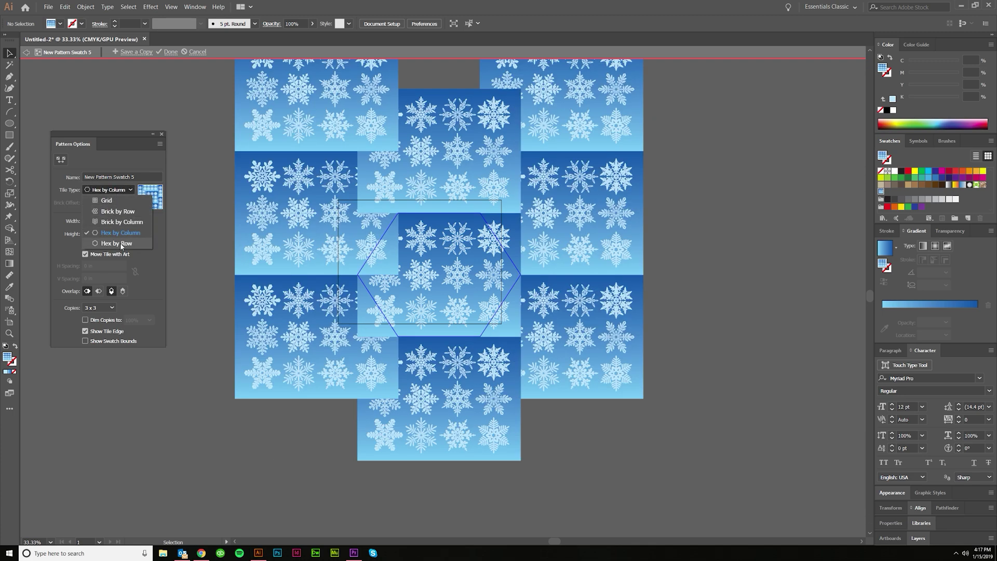
click(106, 200)
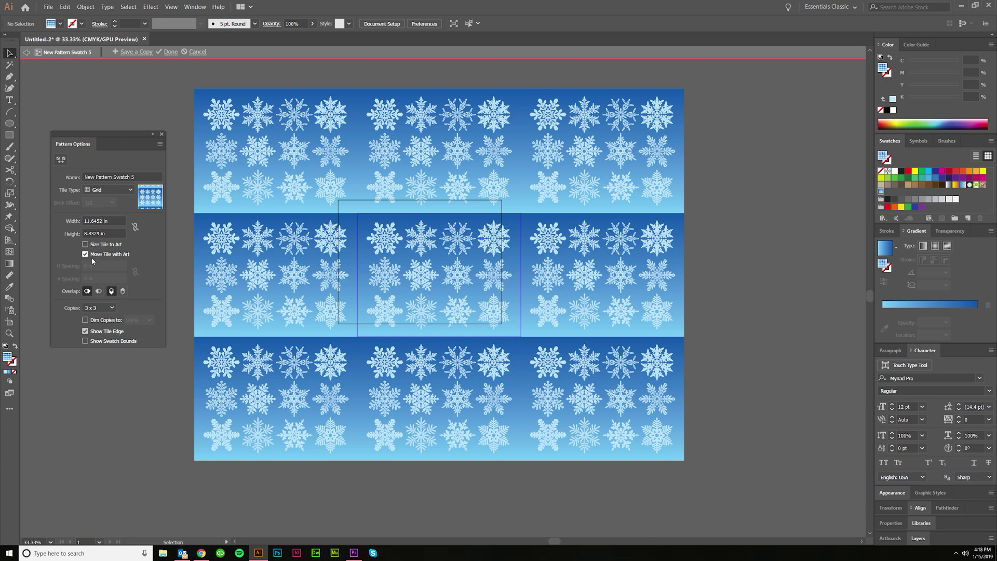
Step: Set the pattern tile's width to 10 in and its height to 7 in
click(113, 222)
double_click(114, 221)
text(10)
key(Return)
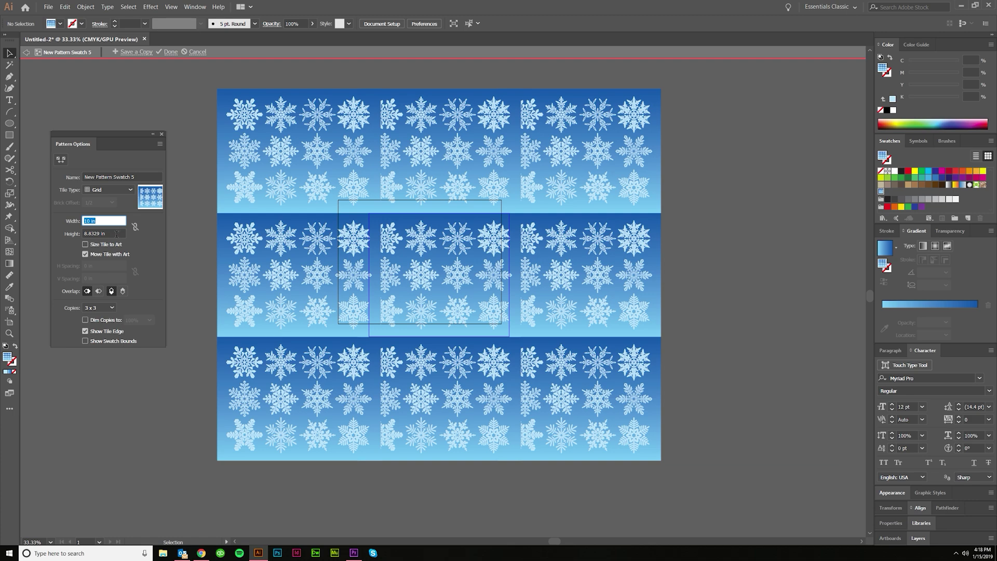
double_click(116, 234)
text(7)
key(Return)
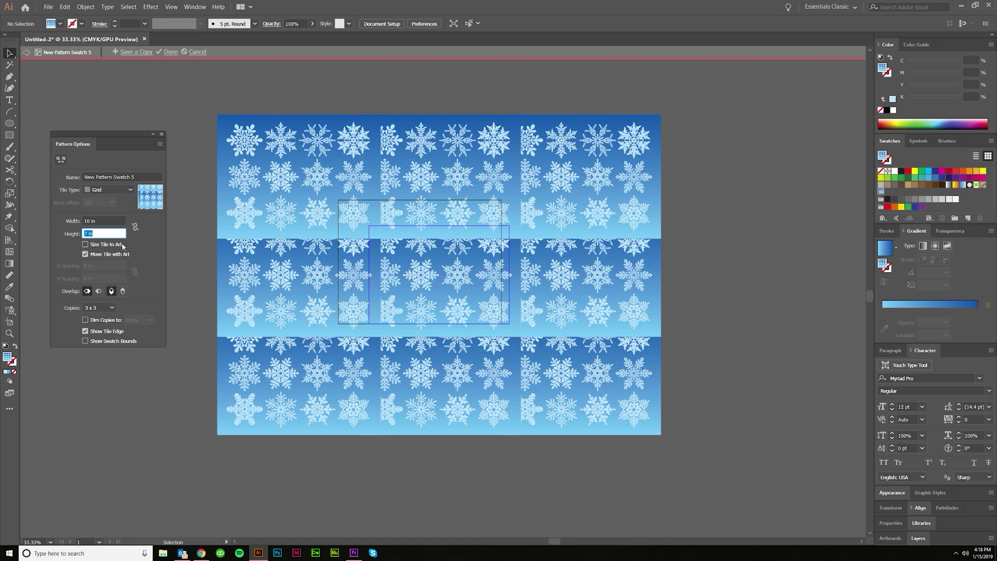
Step: Adjust the pattern tile to a width of 11.125 in and a height of 8.625 in
key(Up)
click(107, 223)
key(Up)
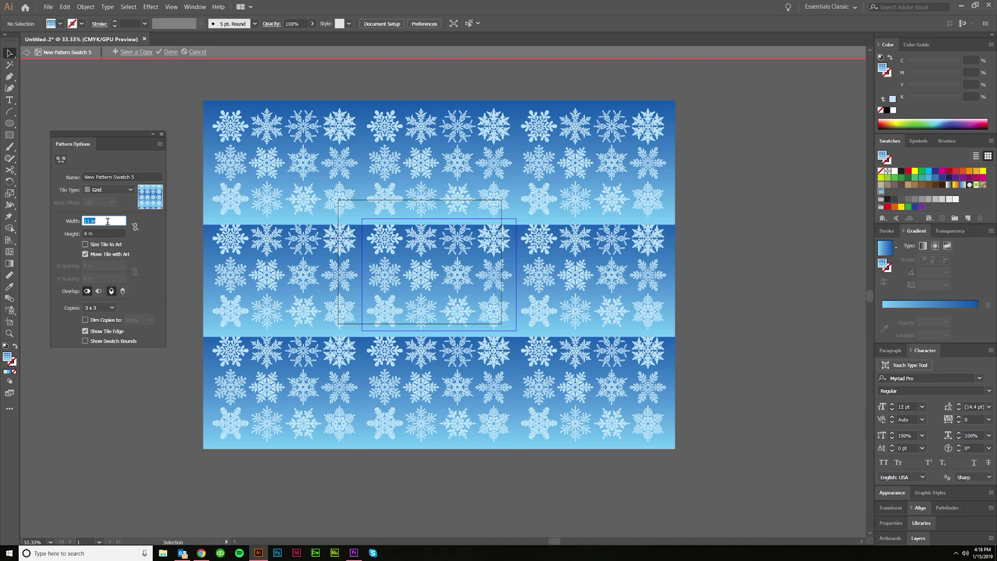
click(102, 233)
text(9)
key(Return)
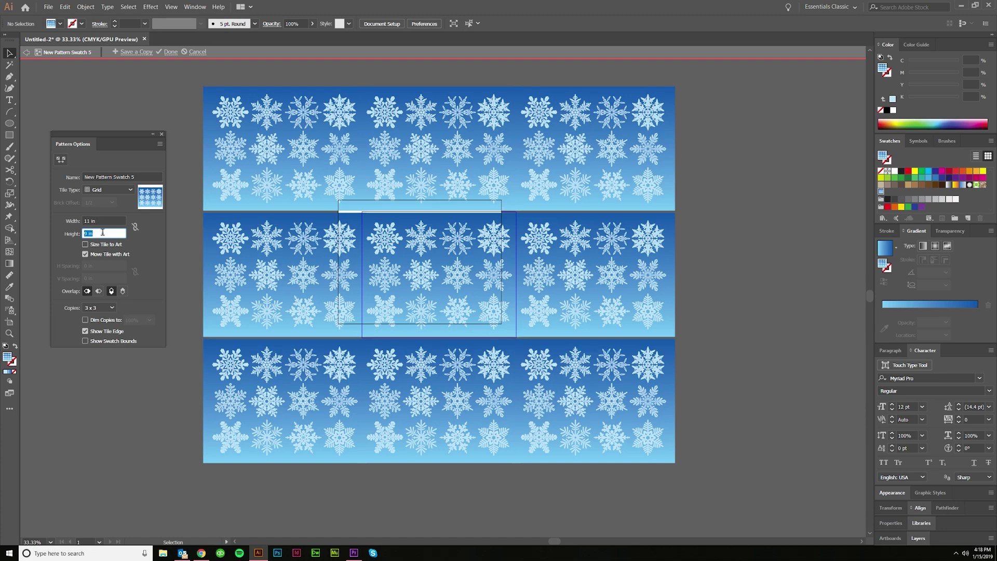
click(92, 221)
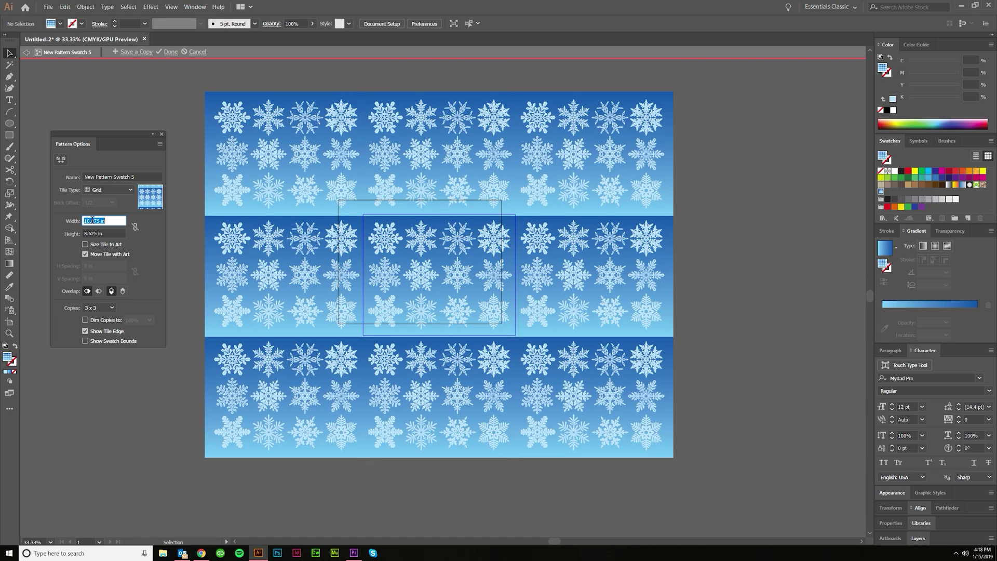
key(Up)
key(Up)
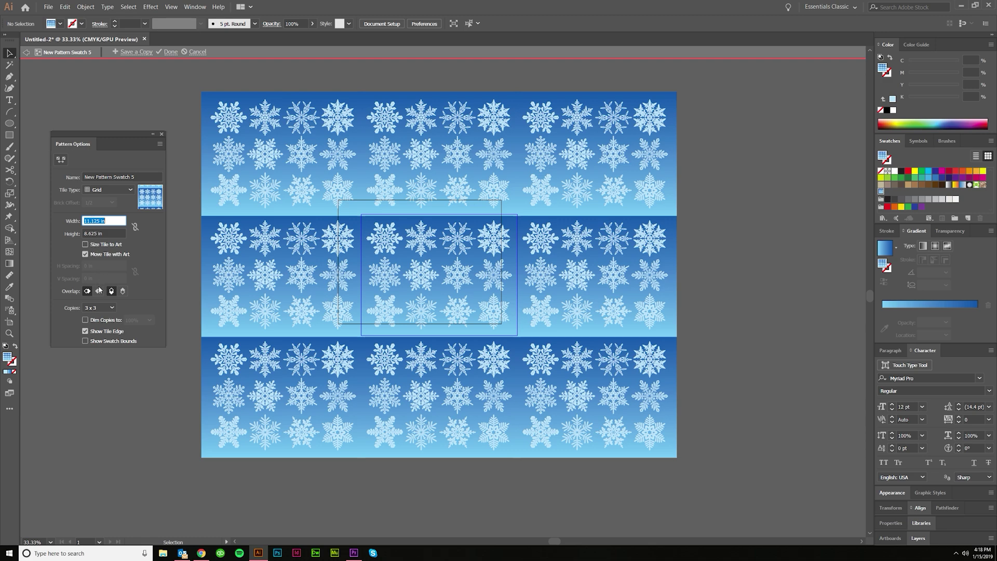
Step: Preview the pattern with 5 x 5 copies and return to 3 x 3 copies
click(104, 307)
click(107, 339)
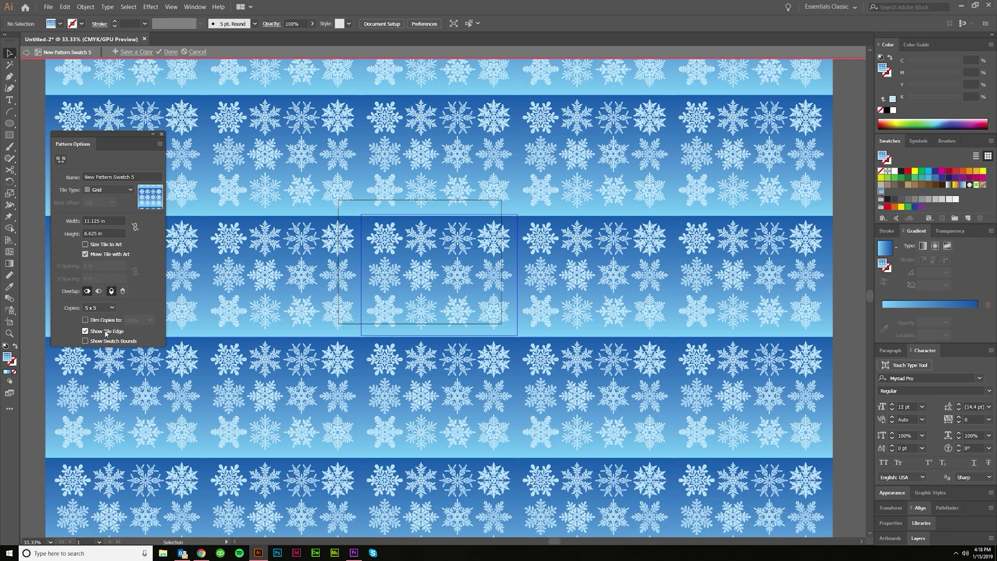
click(100, 306)
click(105, 329)
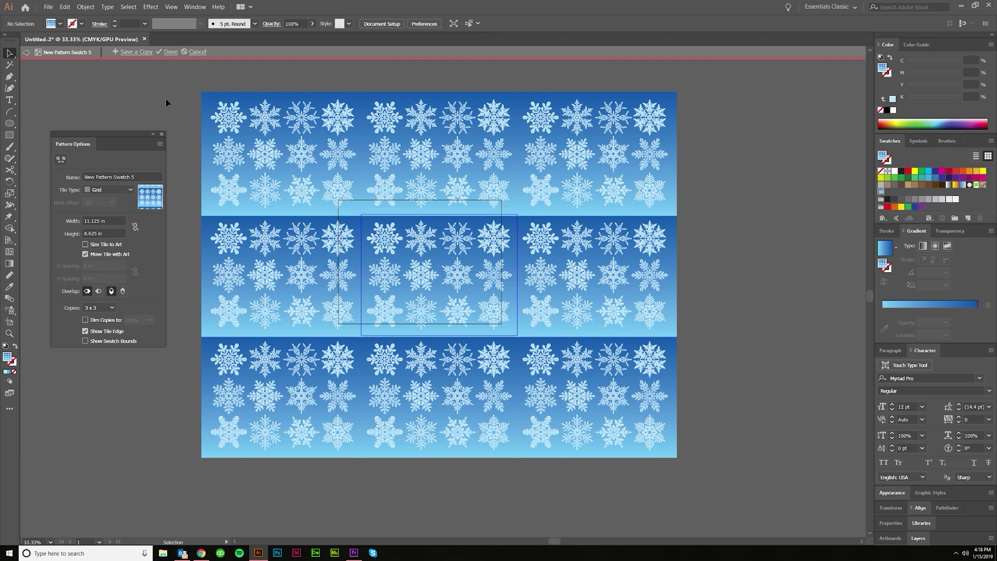
Step: Save the background gradient's dark blue stop as a swatch and fill the tile's background with that solid blue
click(456, 271)
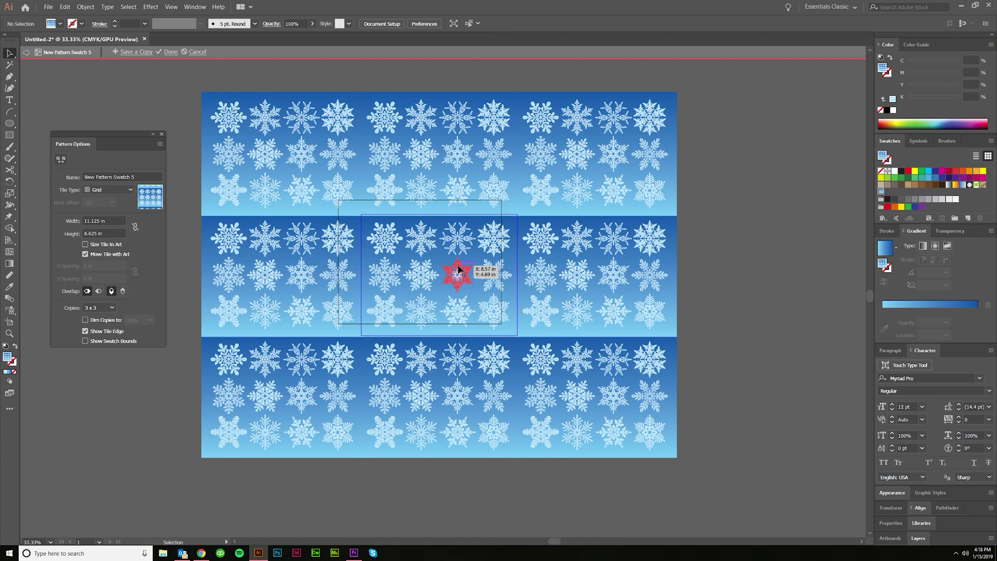
click(513, 298)
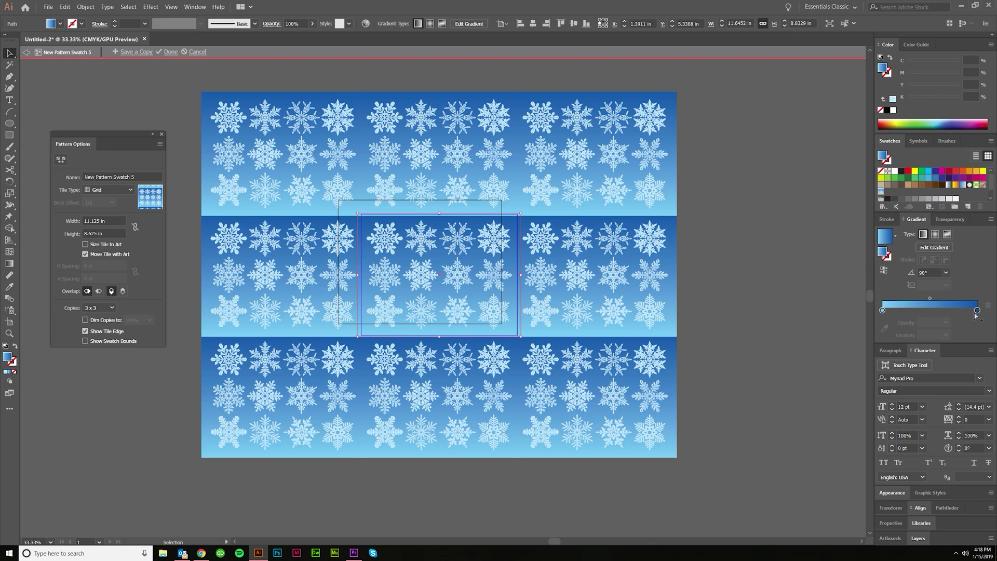
click(977, 310)
drag(886, 63, 917, 191)
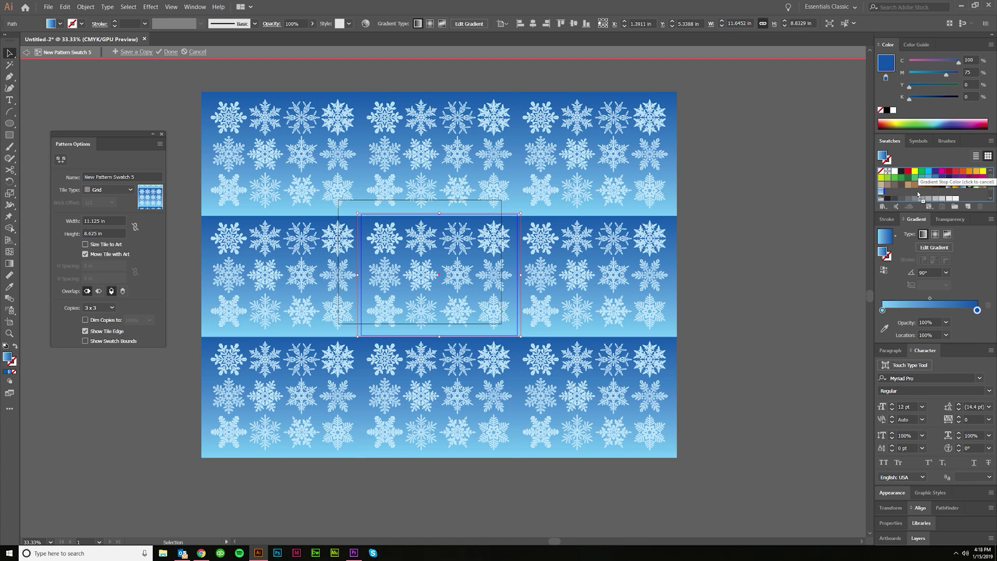
click(887, 192)
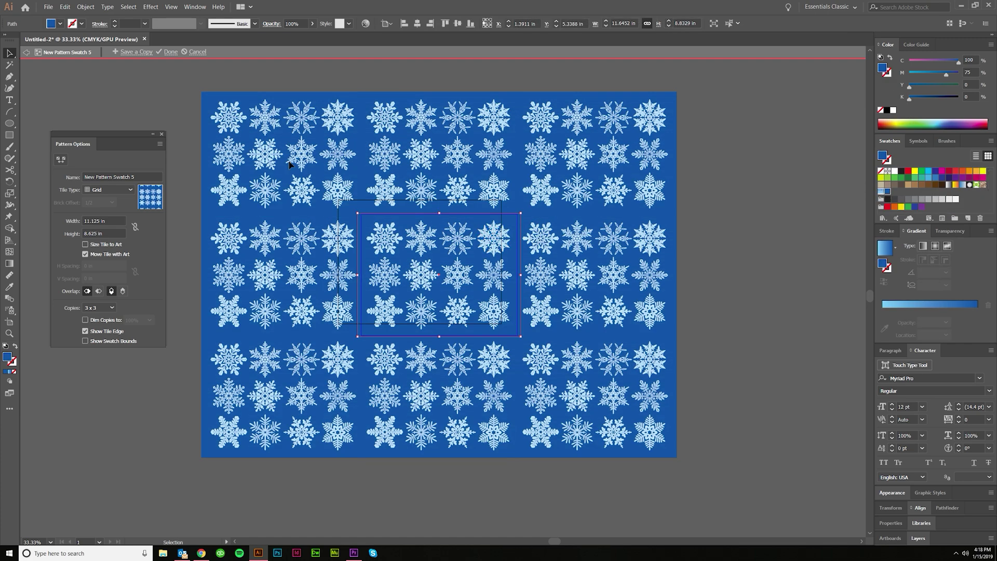
click(144, 103)
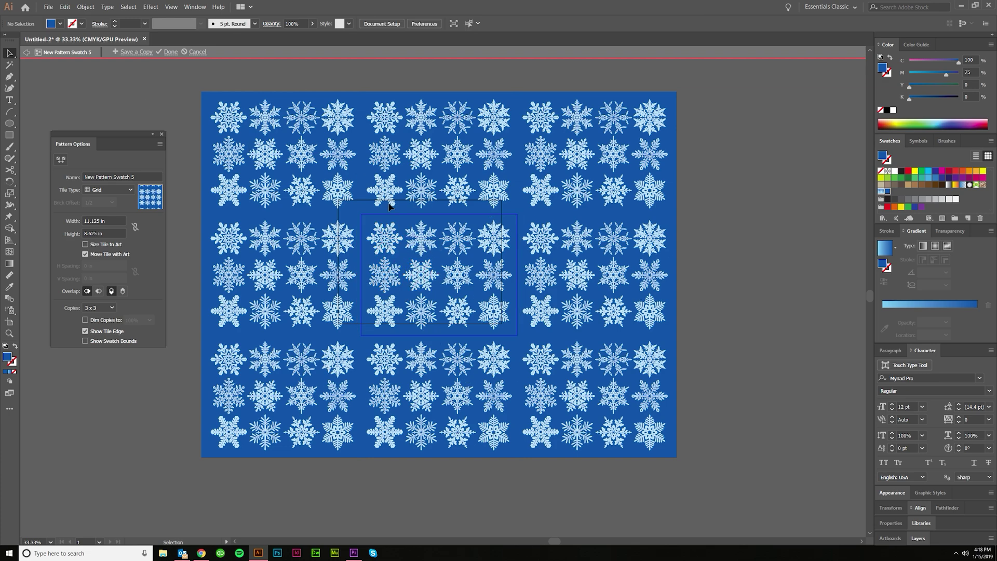
Step: Rotate the three snowflakes in the first column of the central tile to varied angles
drag(462, 246, 398, 248)
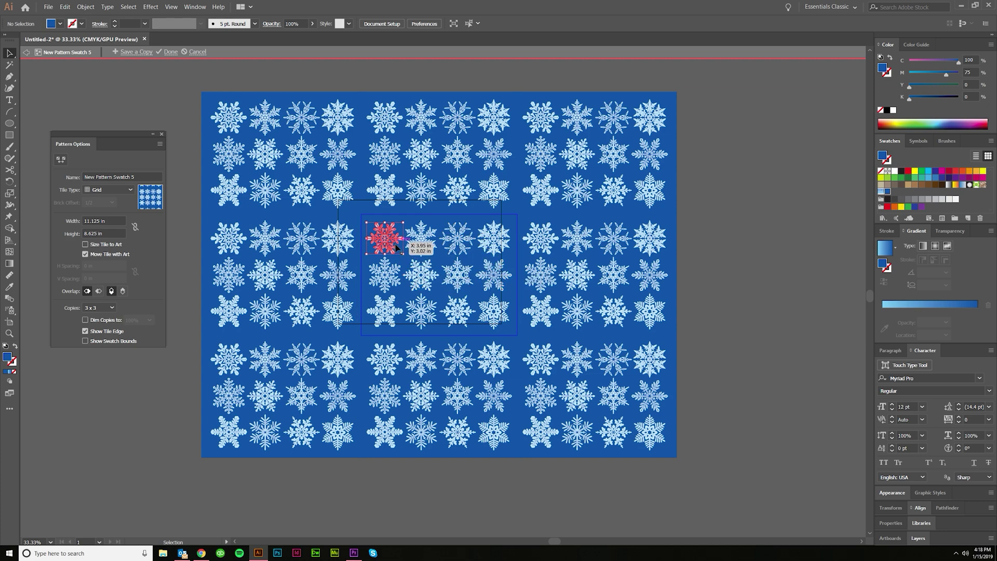
scroll(429, 282, up, 1)
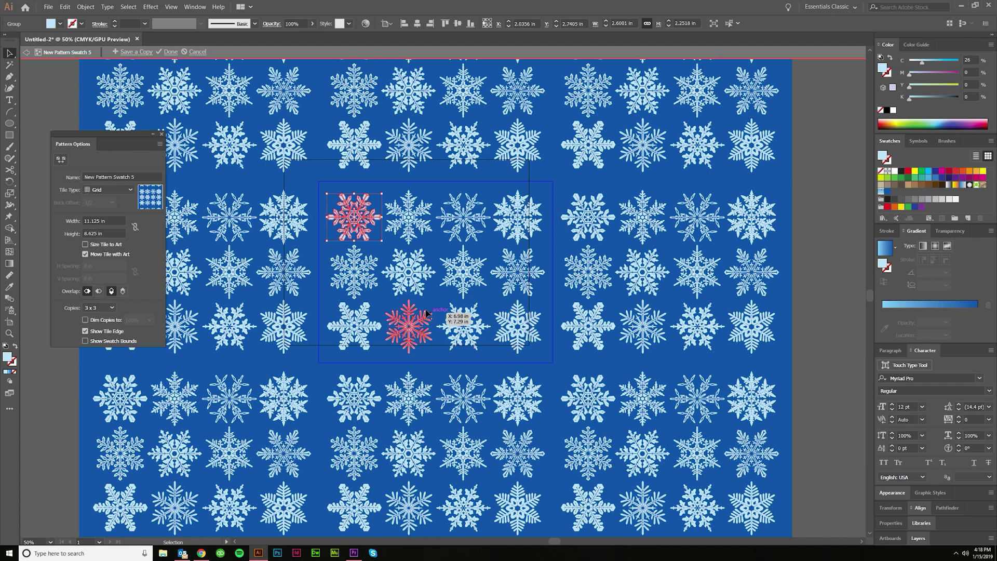
mouse_move(384, 245)
mouse_down()
mouse_move(390, 237)
mouse_move(397, 258)
mouse_up()
click(362, 270)
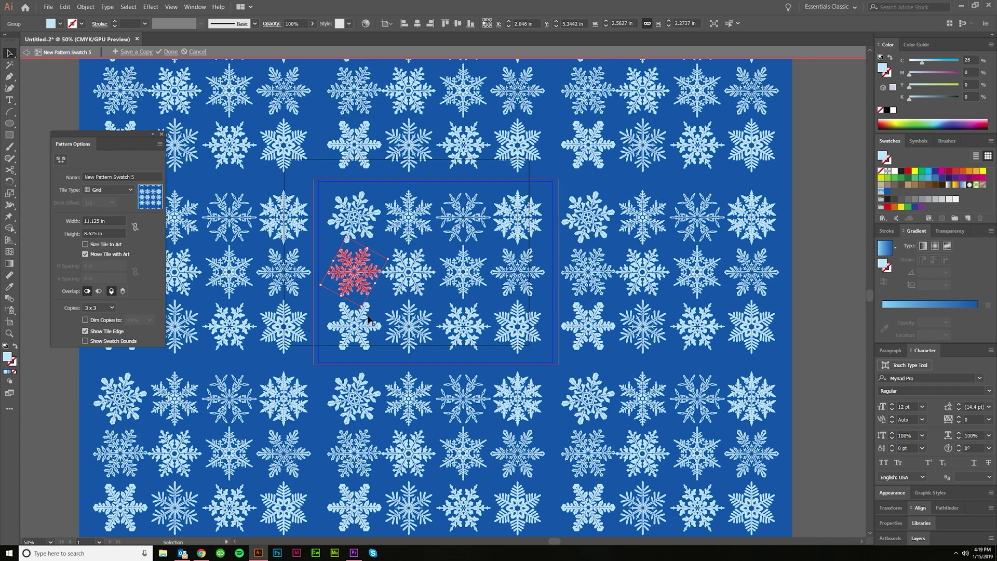
click(365, 325)
drag(385, 325, 385, 317)
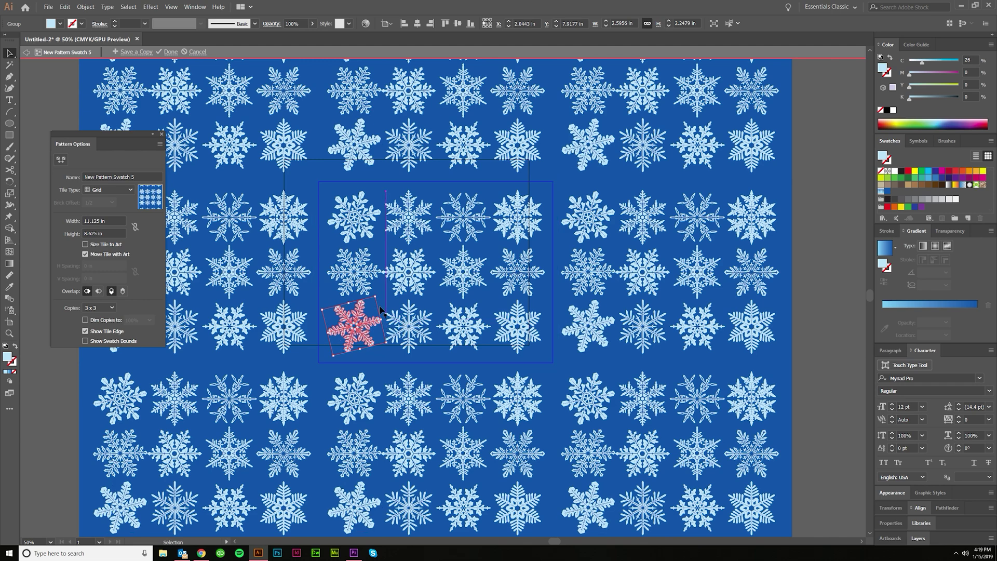
Step: Shrink the tile's top-left snowflake to about 1.75 in wide nearer the corner, and enlarge the one below to about 2.93 in, shifted up
click(359, 215)
mouse_move(324, 199)
mouse_down()
mouse_move(317, 192)
mouse_move(341, 209)
mouse_up()
drag(358, 222, 335, 204)
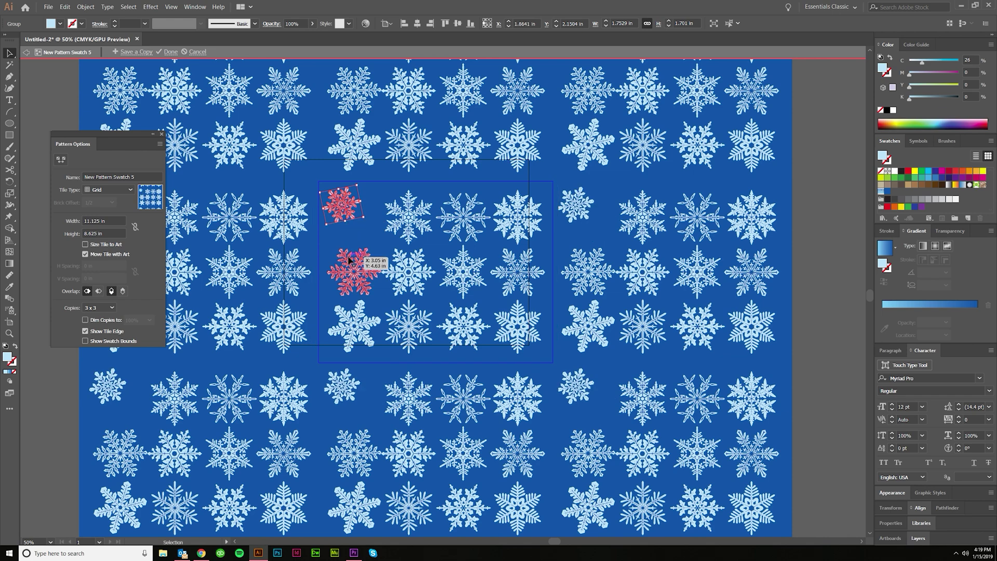
drag(352, 262, 371, 268)
drag(359, 258, 381, 265)
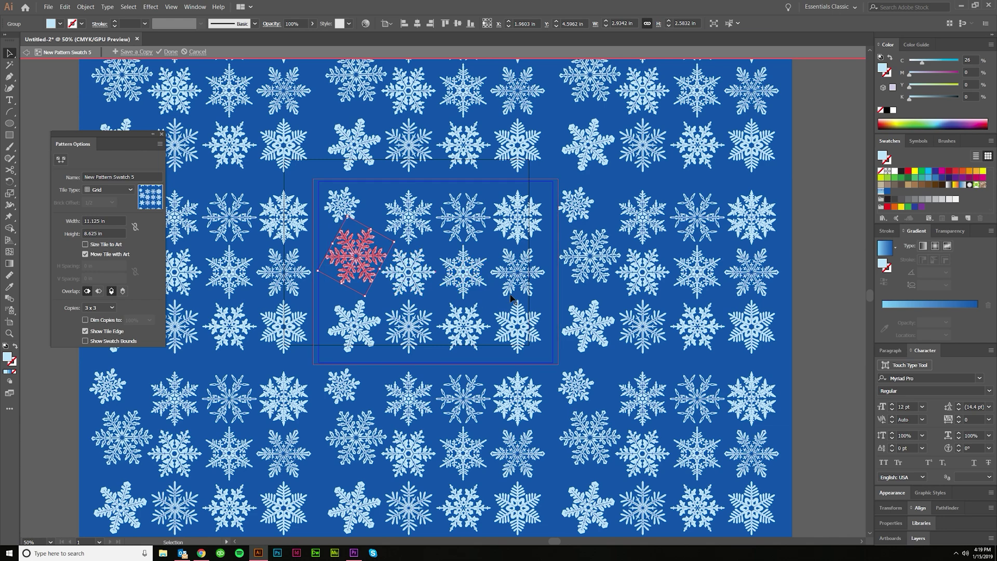
Step: Enlarge the middle and bottom snowflakes of the tile's last column, the bottom one to about 3 in wide, then tilt and reposition the bottom one
drag(510, 283, 572, 305)
drag(547, 273, 538, 267)
drag(533, 328, 559, 347)
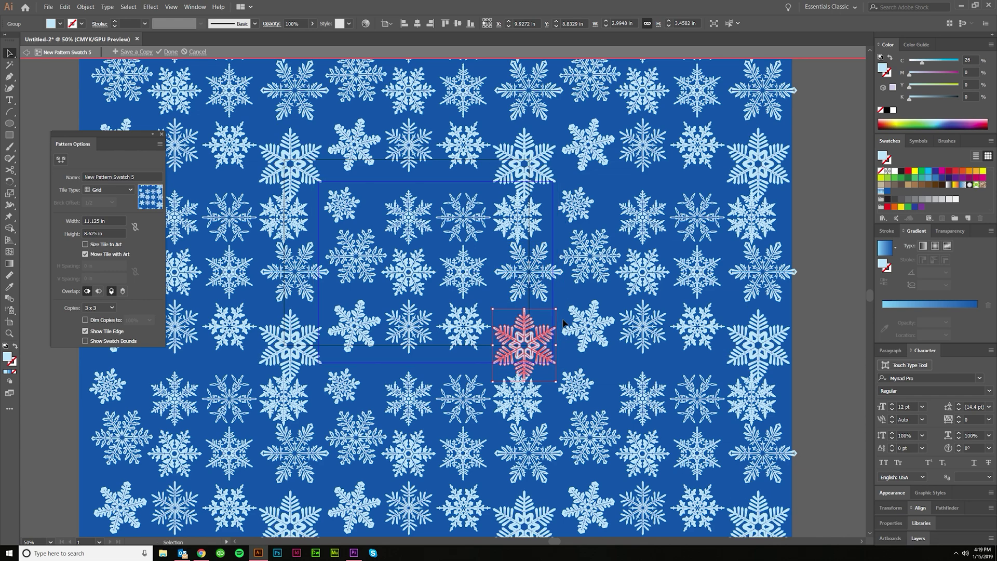
drag(559, 304, 551, 298)
drag(527, 335, 533, 335)
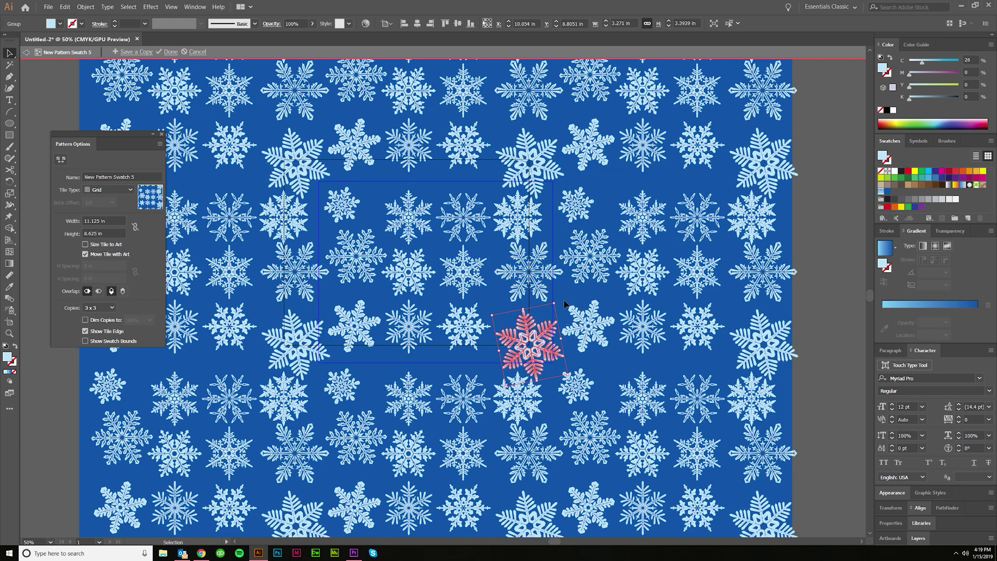
drag(558, 297, 542, 299)
Step: Shrink the third column's bottom snowflake and shift it up toward the last column, and tilt the middle snowflake above it
drag(540, 335, 495, 338)
drag(468, 327, 483, 314)
click(465, 281)
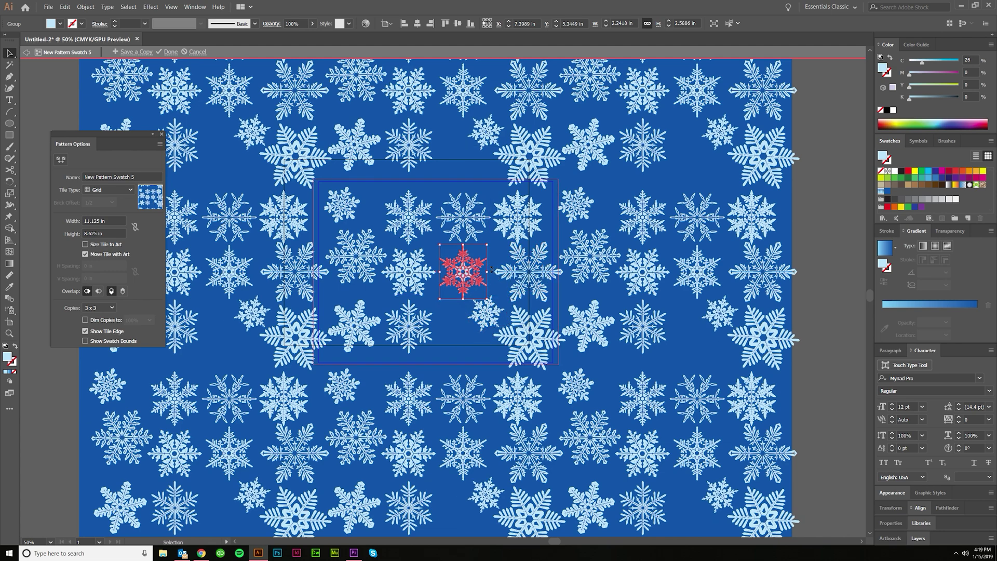
drag(491, 270, 456, 280)
Step: Shrink the third column's top snowflake slightly, rotate it and shift it toward the last column
click(468, 227)
drag(492, 242, 485, 237)
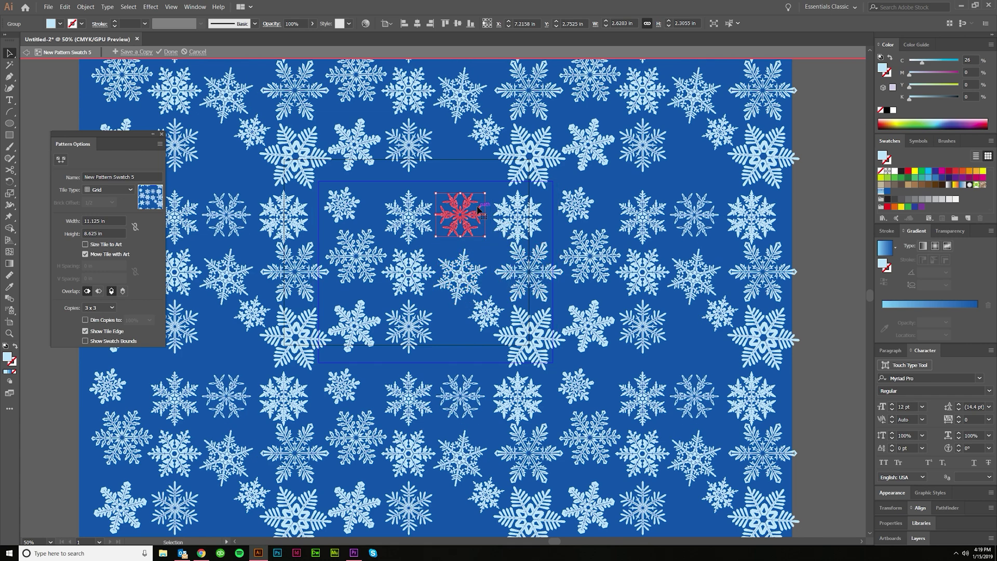
drag(487, 191, 493, 202)
drag(463, 219, 475, 203)
drag(475, 203, 474, 218)
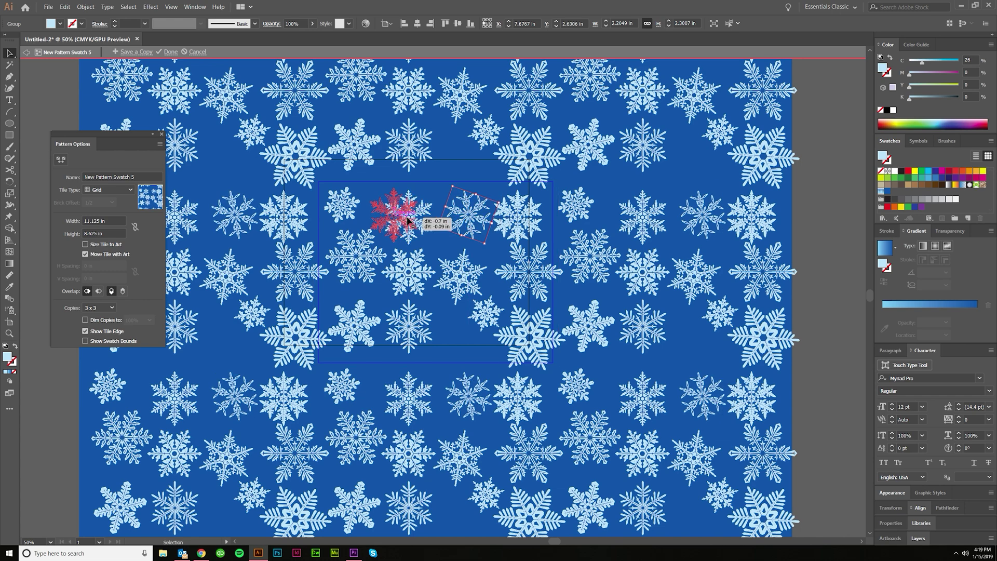
Step: Shift the second column's top snowflake left and tilt it, and shrink the first column's middle snowflake
drag(408, 220, 417, 222)
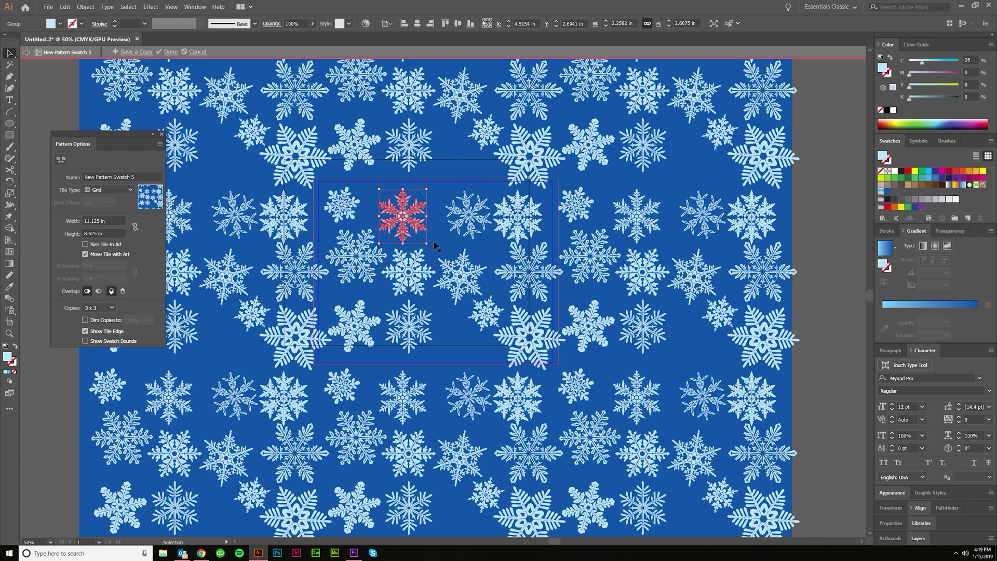
mouse_move(383, 258)
mouse_down()
mouse_move(364, 258)
mouse_move(373, 263)
mouse_up()
click(384, 273)
drag(365, 256, 370, 255)
Step: Enlarge the bottom snowflakes of the first and second columns, shift both to the right, and adjust the middle snowflakes above them
click(363, 325)
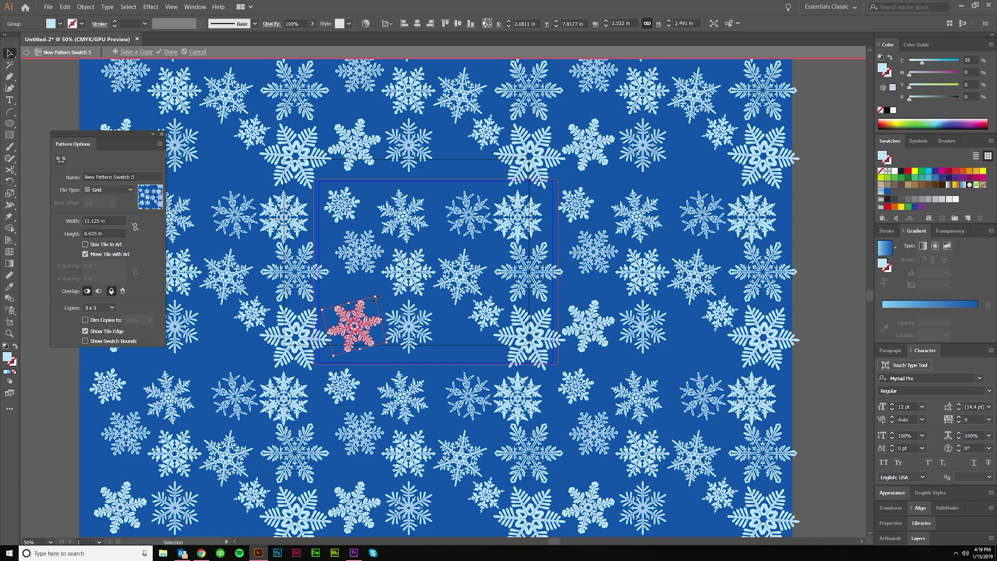
drag(376, 298, 384, 285)
drag(412, 326, 458, 361)
mouse_move(427, 330)
mouse_down()
mouse_move(462, 319)
mouse_move(432, 329)
mouse_up()
drag(461, 277, 402, 284)
drag(370, 326, 377, 329)
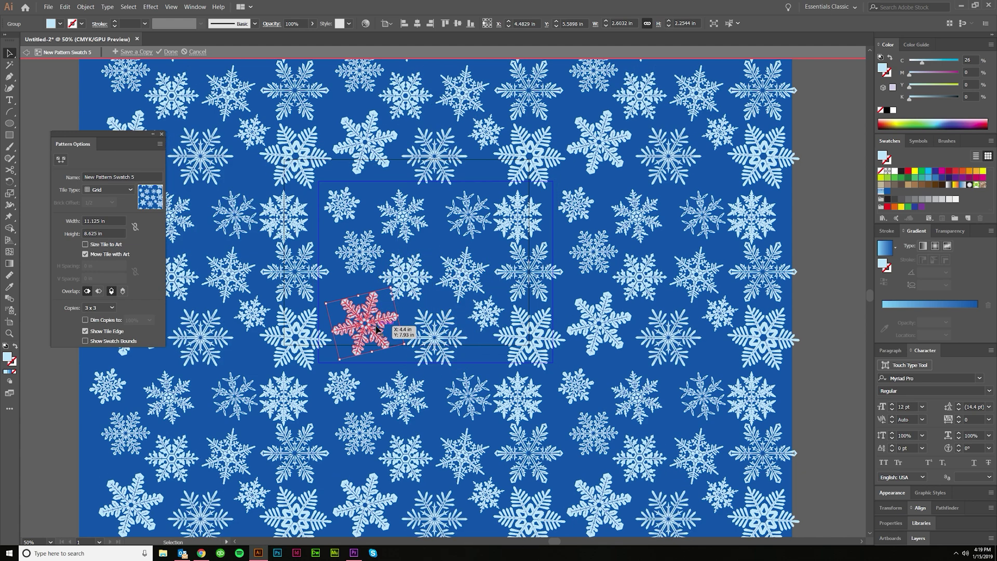
Step: Deselect the artwork, check the whole repeat, and finish editing the pattern
scroll(377, 329, down, 1)
click(681, 373)
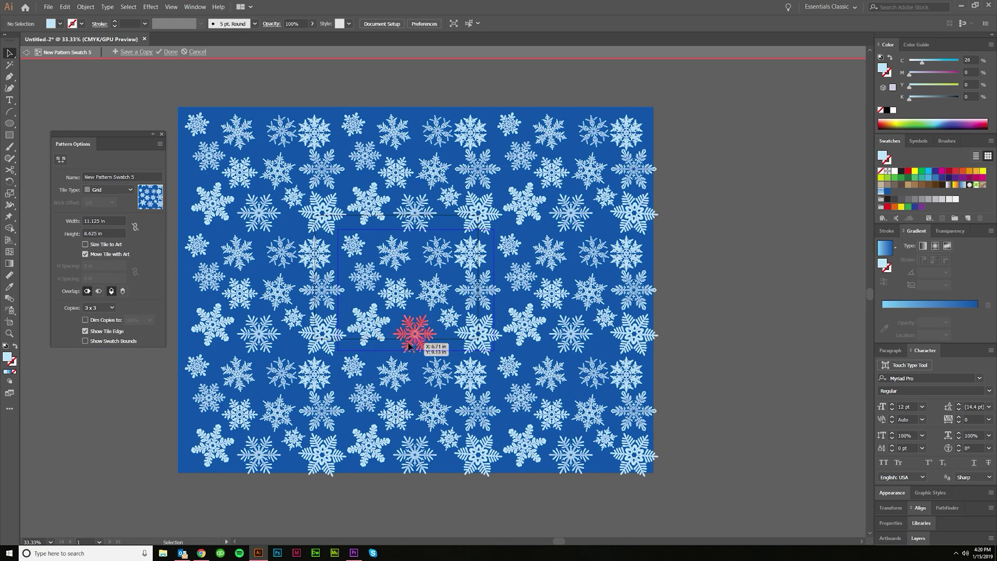
click(170, 52)
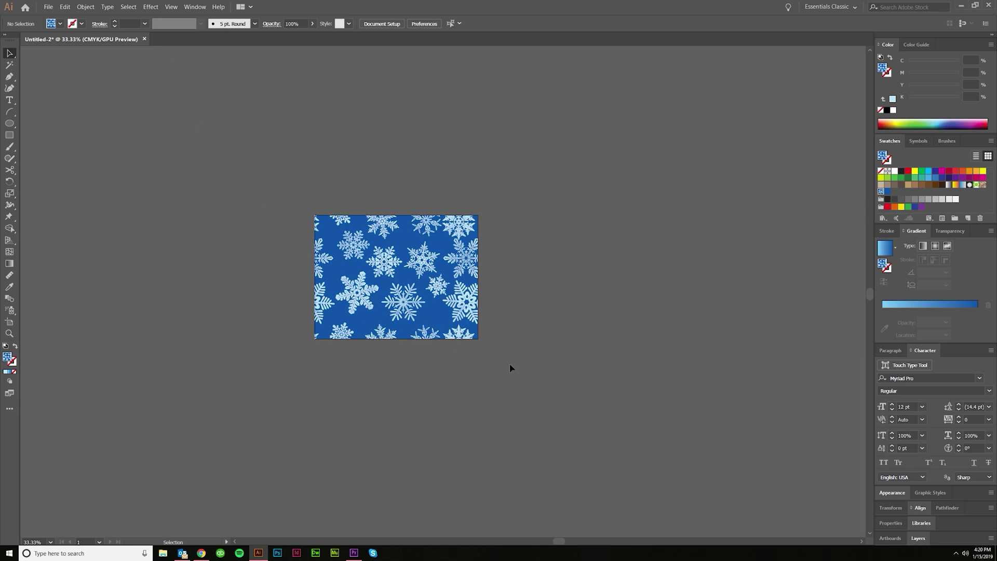
Step: Draw a pattern-filled square about 44 in wide near the artboard's upper left and a strip about 120 by 7.6 in beside it
click(10, 136)
scroll(137, 207, down, 2)
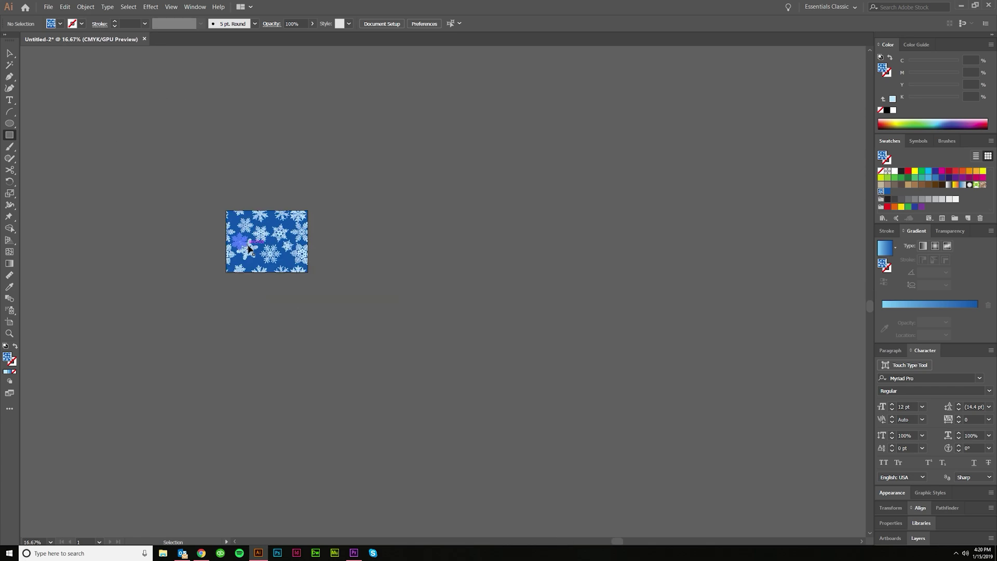
scroll(250, 246, left, 1)
scroll(251, 260, down, 4)
scroll(451, 368, up, 1)
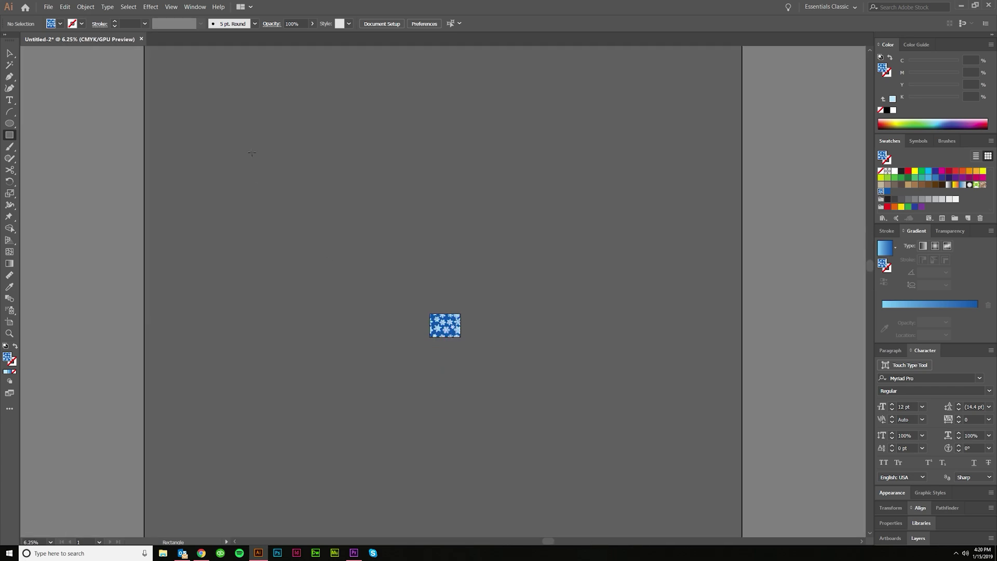
mouse_move(209, 170)
mouse_down()
mouse_move(652, 205)
mouse_move(325, 264)
mouse_move(326, 288)
mouse_up()
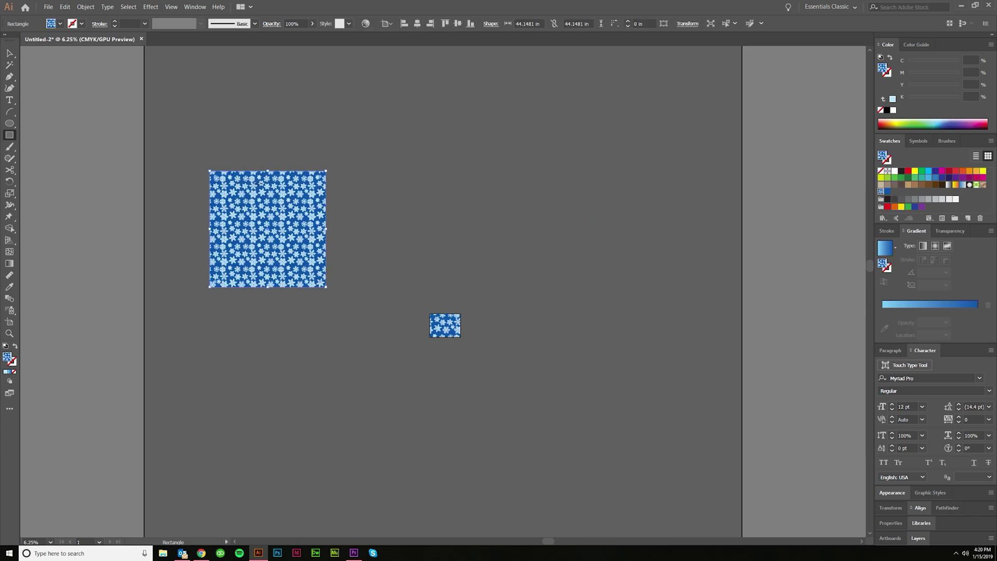
drag(336, 171, 650, 191)
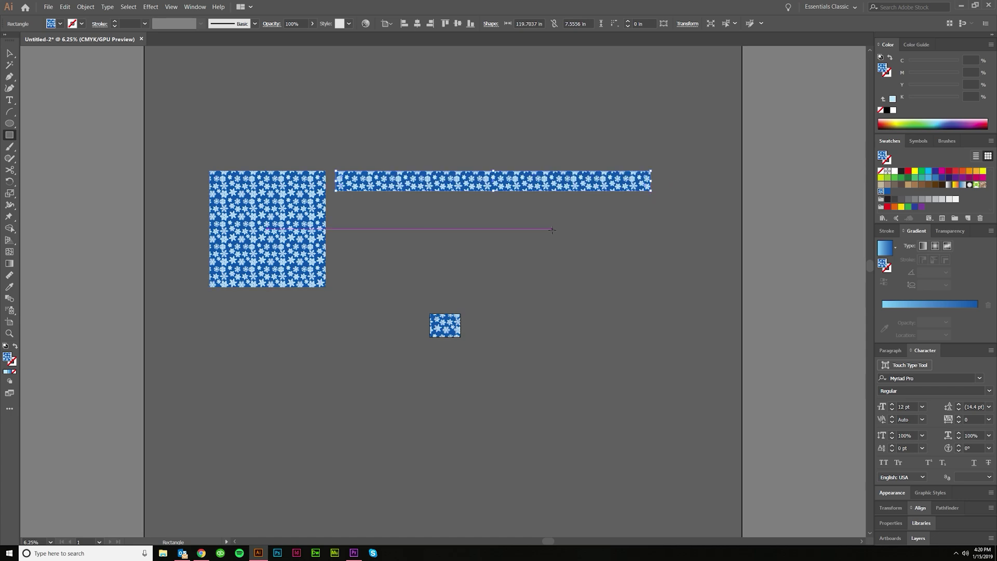
Step: Draw a pattern-filled circle about 100 in across below the strip and shift it right, clear of the small tile rectangle
key(l)
mouse_move(401, 246)
mouse_down()
mouse_move(534, 363)
mouse_move(411, 260)
mouse_move(561, 368)
mouse_move(535, 427)
mouse_move(568, 316)
mouse_up()
key(v)
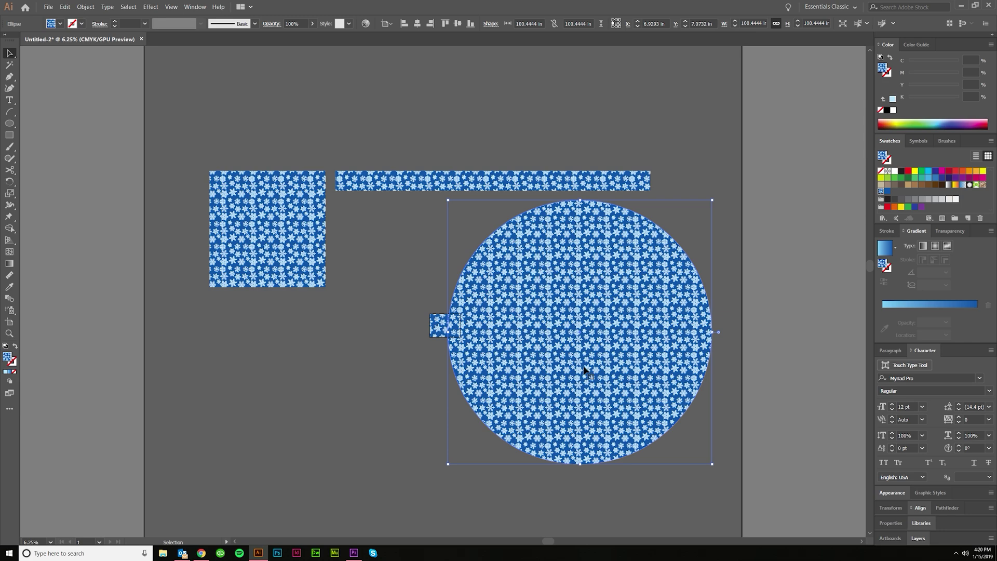
drag(573, 336, 596, 332)
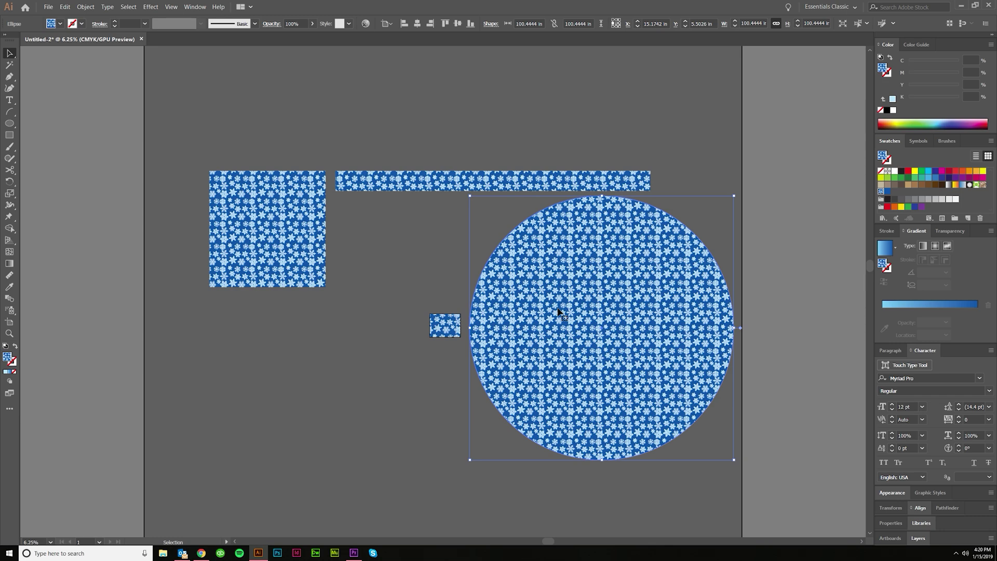
Step: Reopen the snowflake pattern, shrink the third column's middle snowflake to about 1.7 in wide, and finish editing
double_click(880, 192)
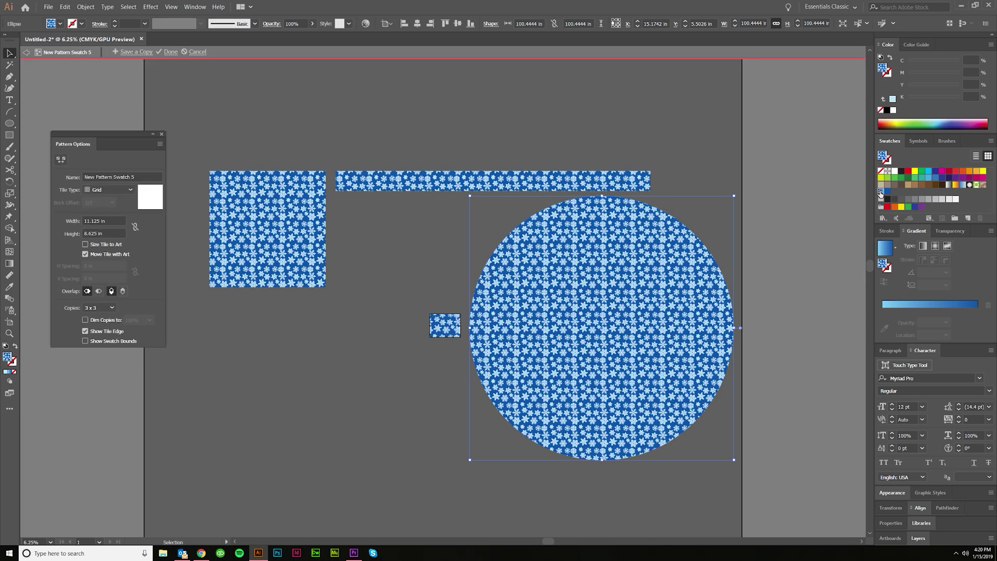
click(434, 297)
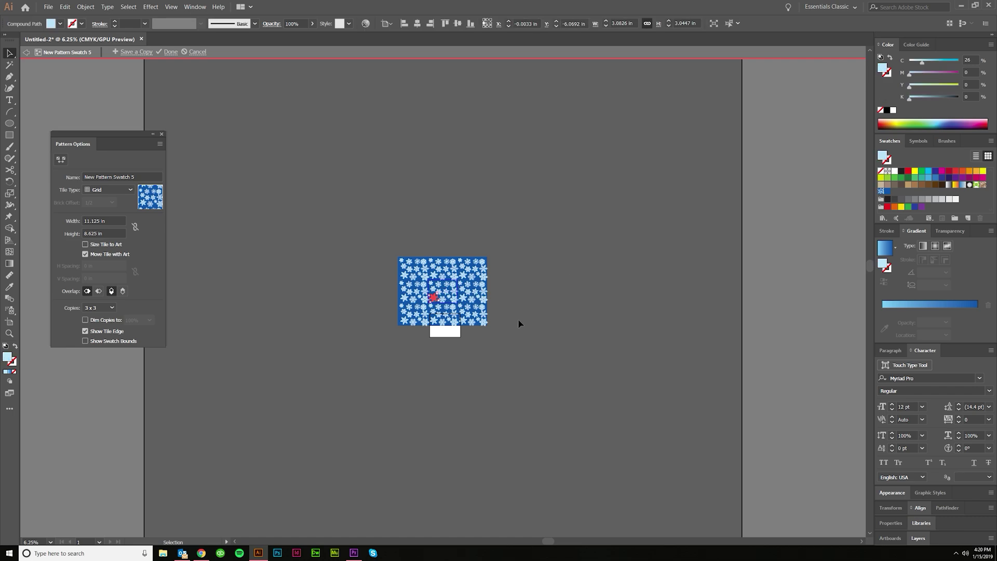
scroll(441, 300, up, 5)
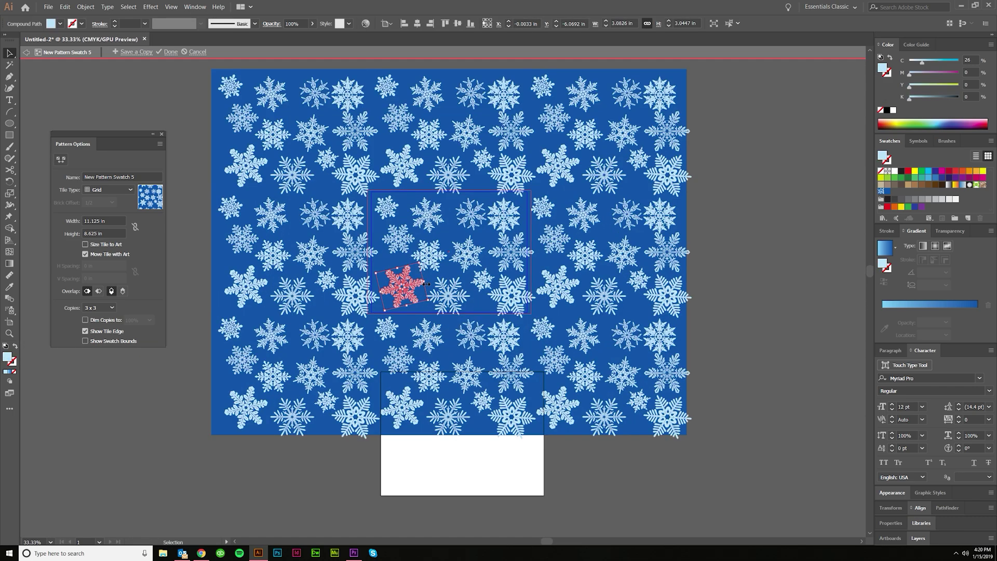
click(477, 248)
drag(482, 256, 478, 254)
click(506, 224)
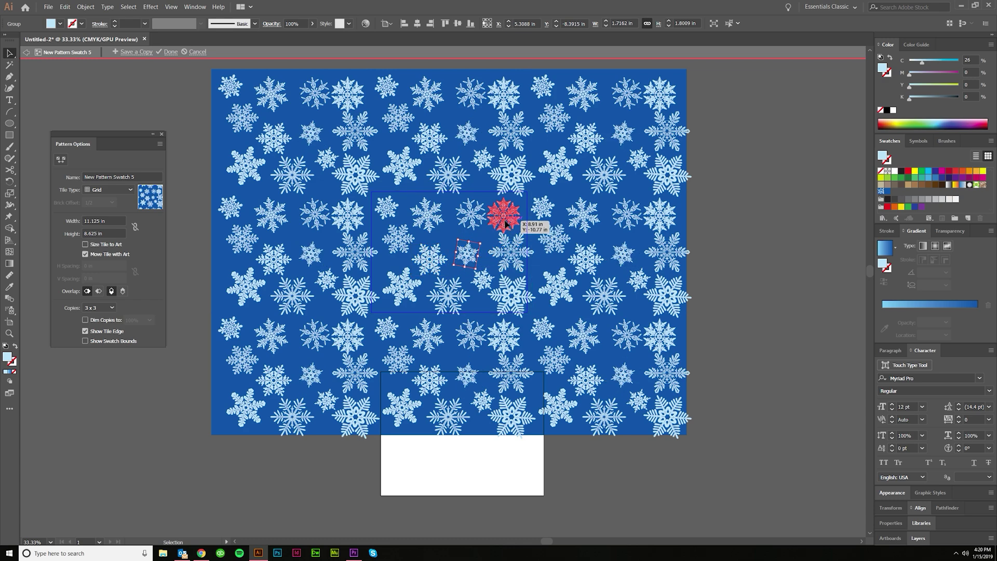
click(171, 52)
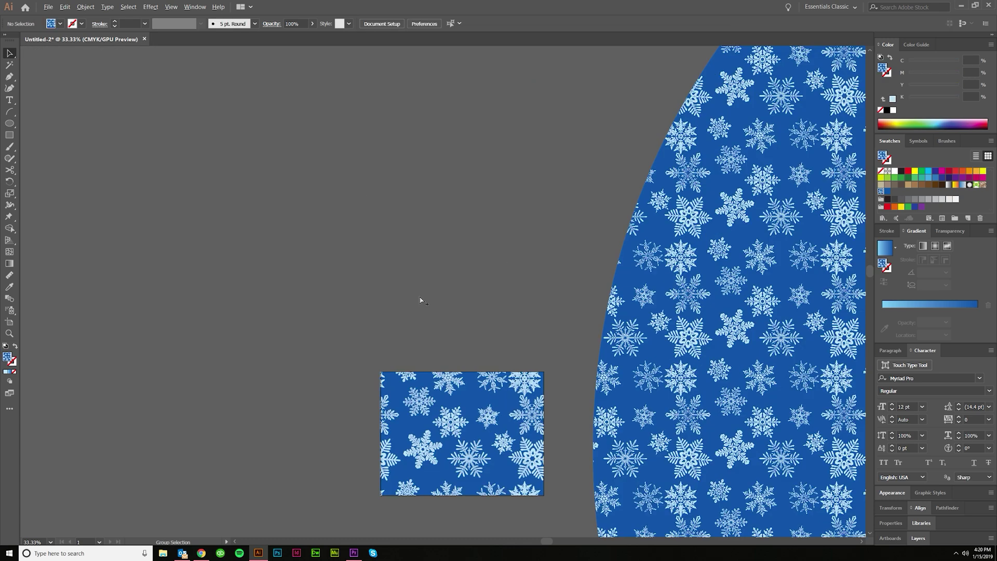
Step: Examine how the updated pattern repeats across the square, strip and circle
scroll(423, 311, down, 7)
scroll(429, 326, up, 3)
click(584, 280)
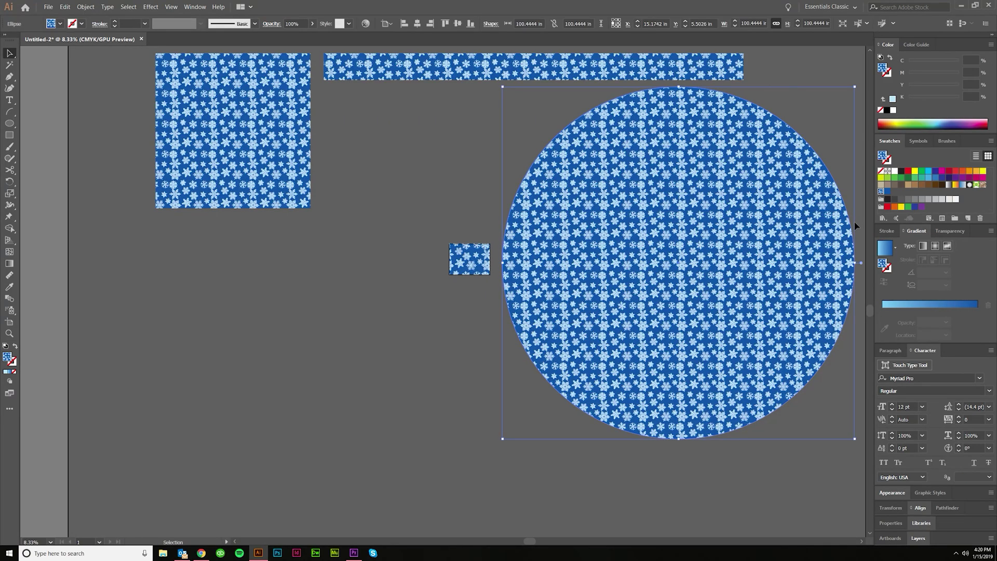
scroll(425, 335, right, 2)
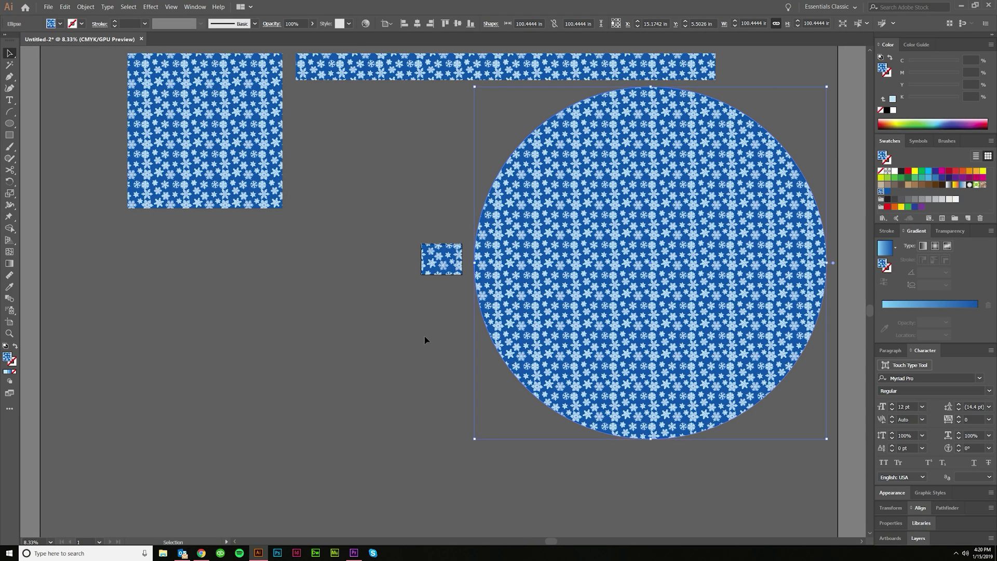
scroll(426, 336, up, 3)
click(428, 337)
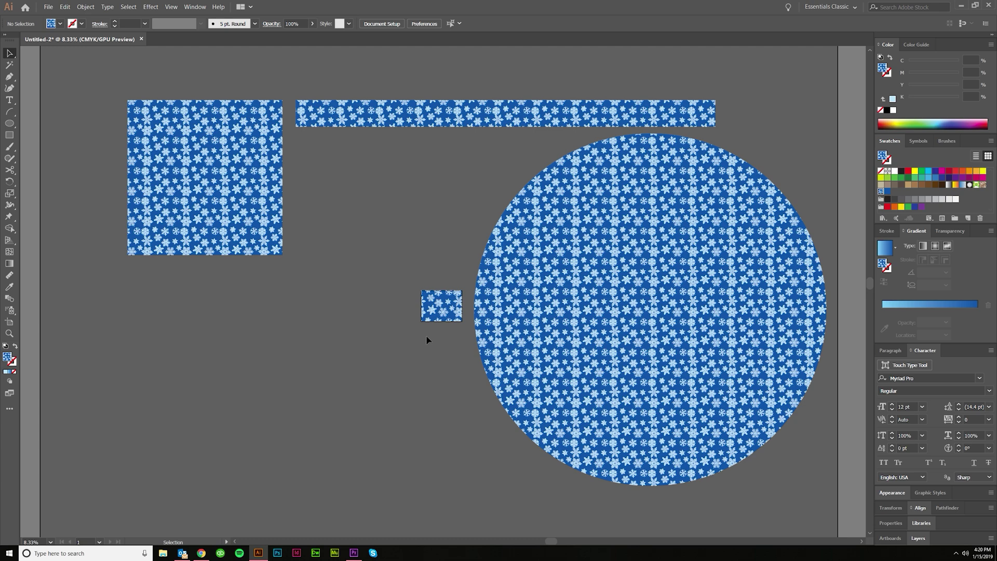
key(ctrl+minus)
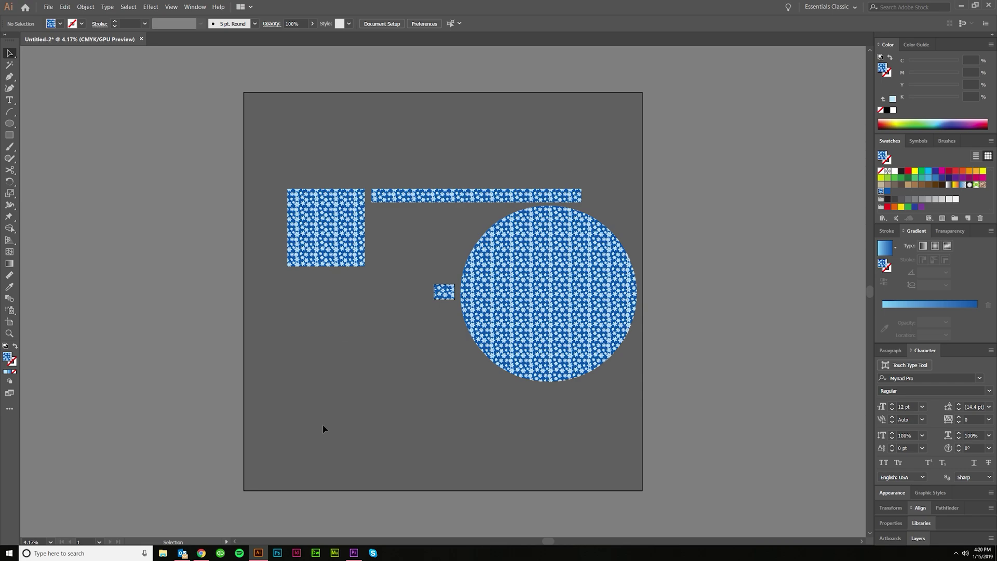